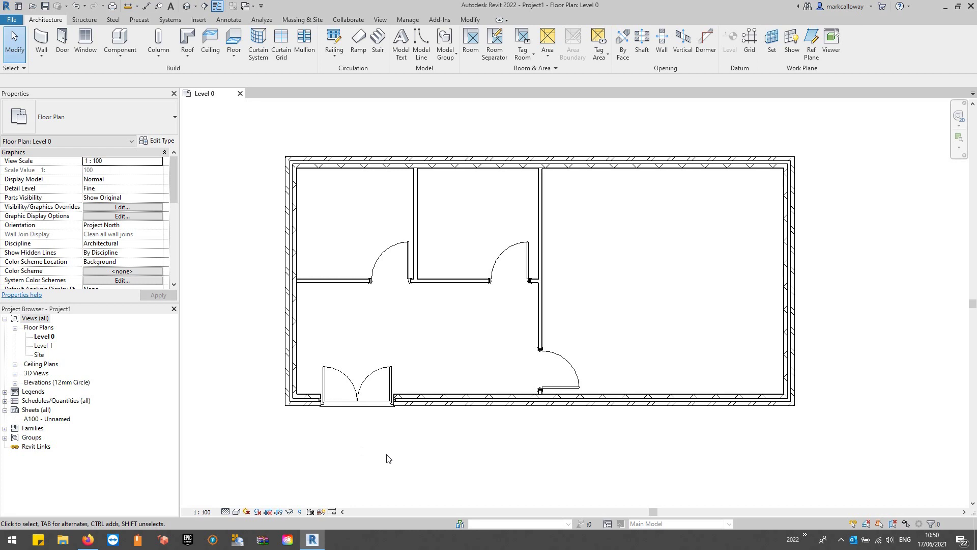
Step: Inspect the bottom exterior wall's phasing, then the Level 0 view's phase (Existing)
click(471, 402)
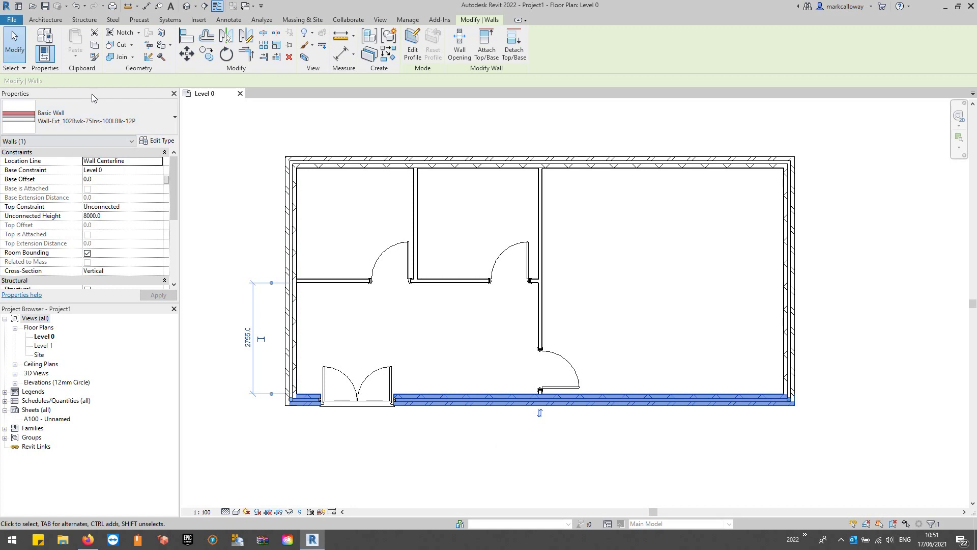
drag(173, 184, 172, 244)
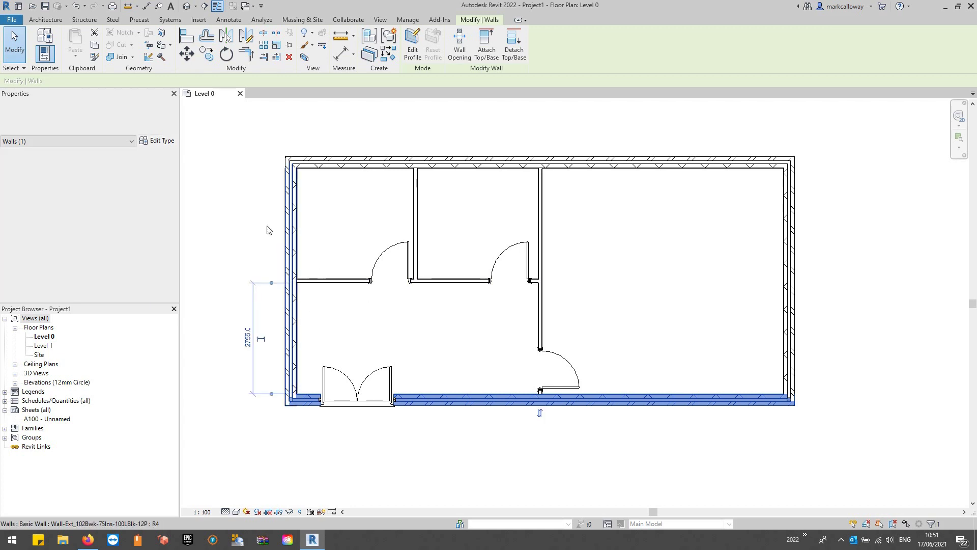
click(253, 208)
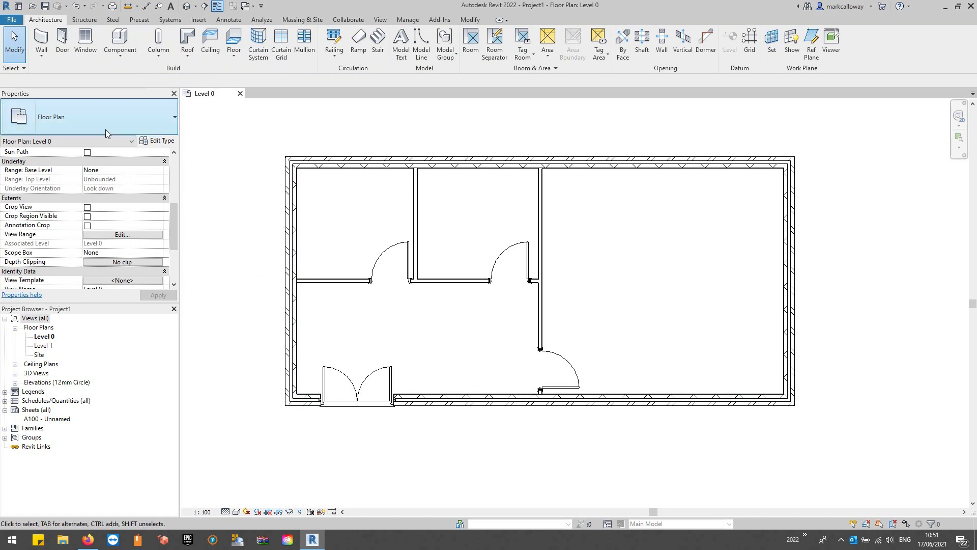
drag(175, 217, 169, 254)
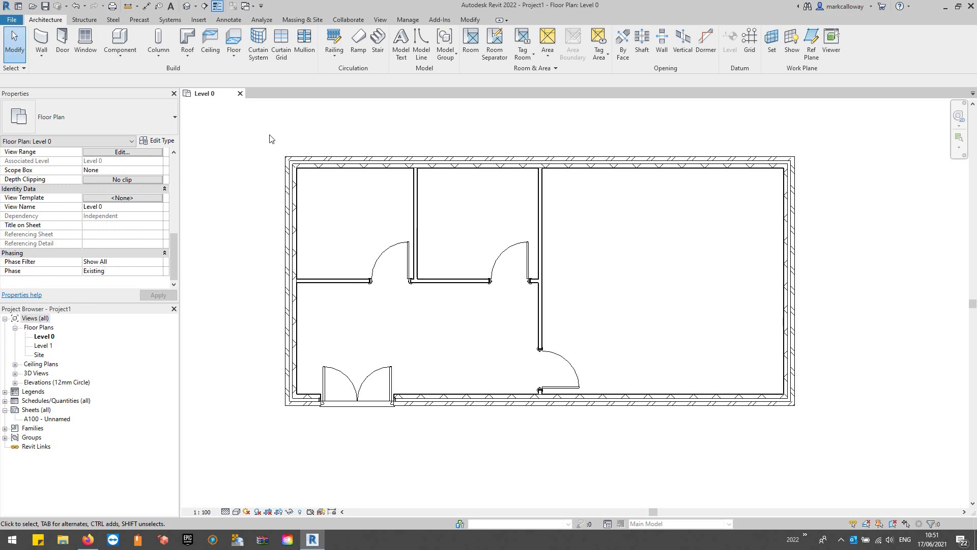
click(418, 22)
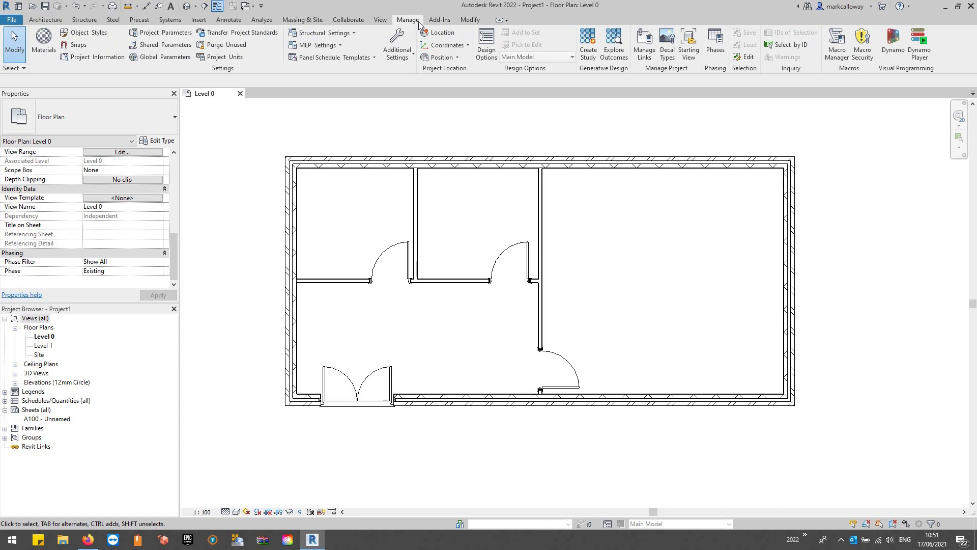
Step: Review the Phasing dialog's Project Phases, Phase Filters and Graphic Overrides tabs
click(716, 51)
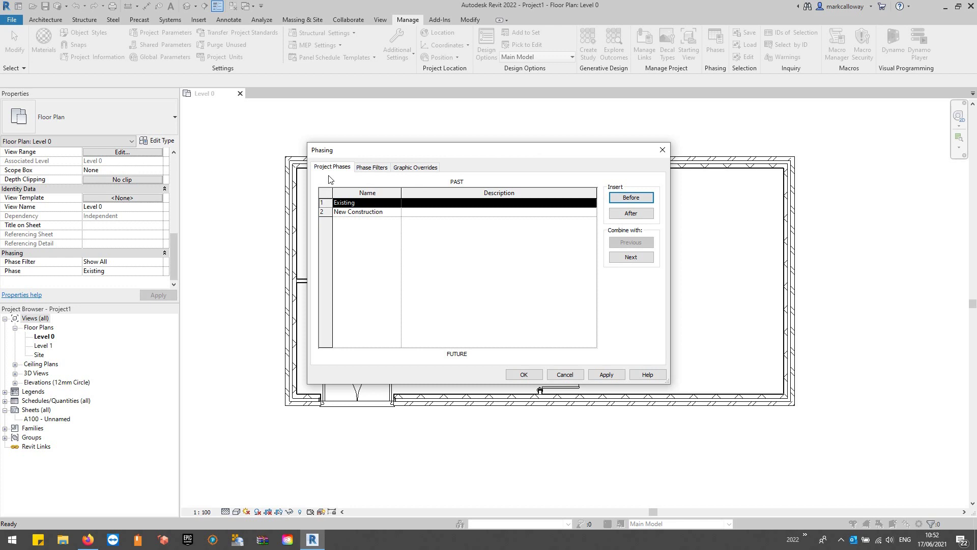
click(368, 169)
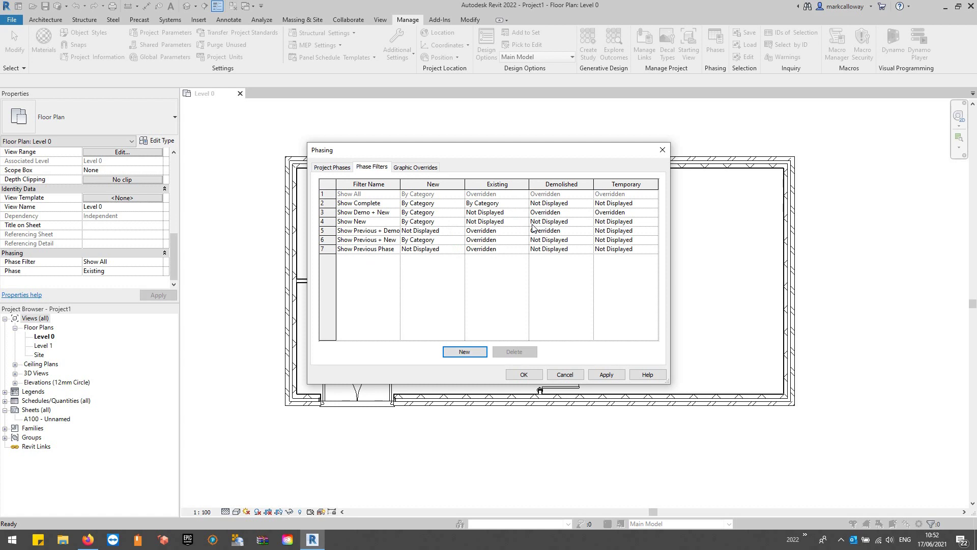
click(425, 167)
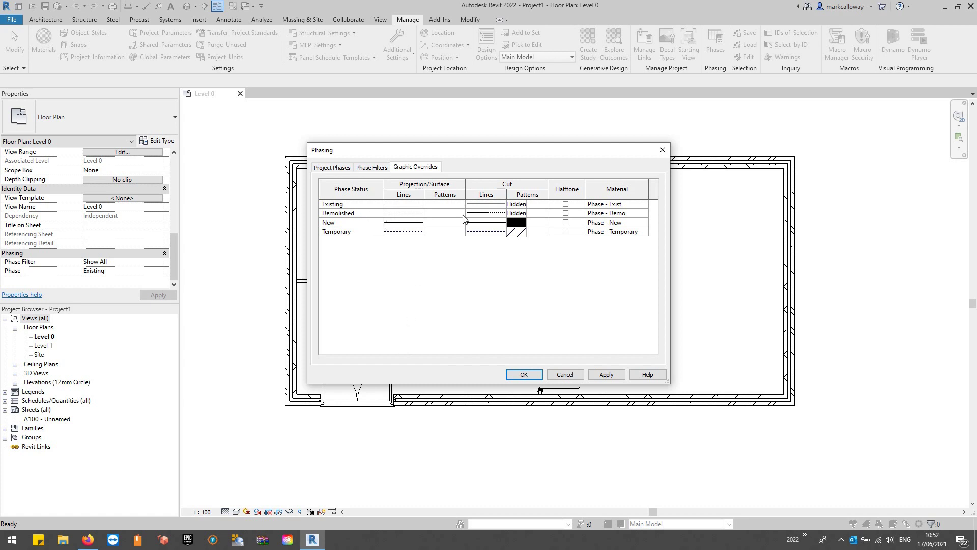
click(337, 170)
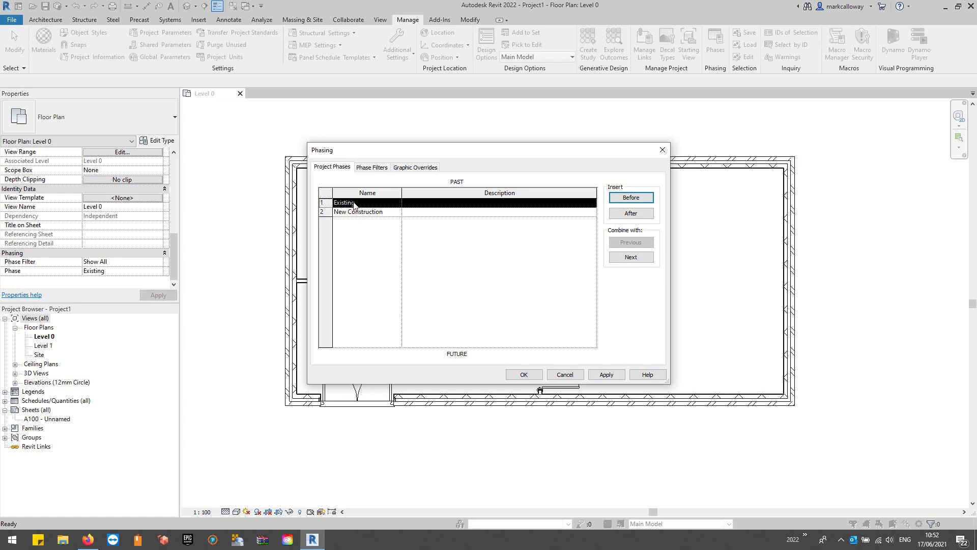
Step: Insert a phase named 'Demolition' after Existing and confirm the Phasing settings
click(368, 204)
click(367, 205)
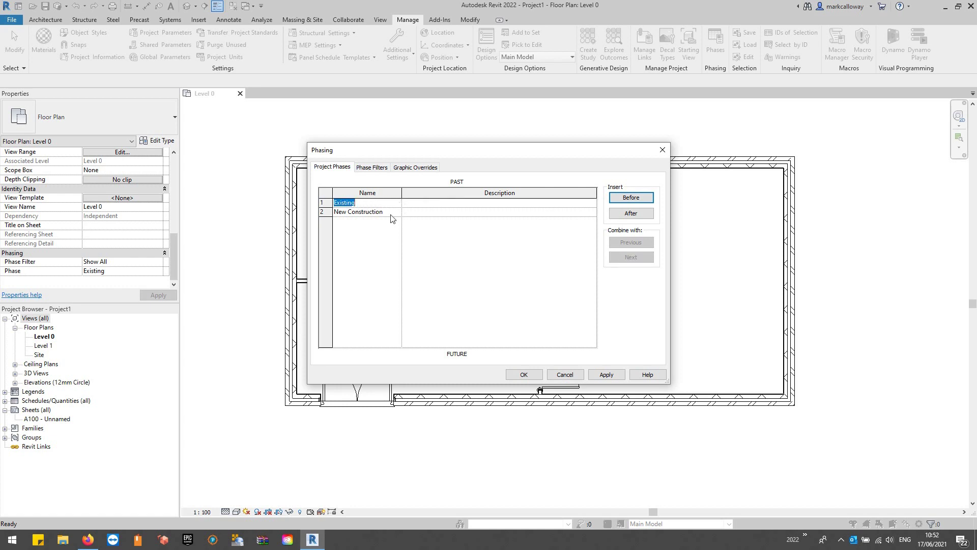
click(627, 214)
click(381, 212)
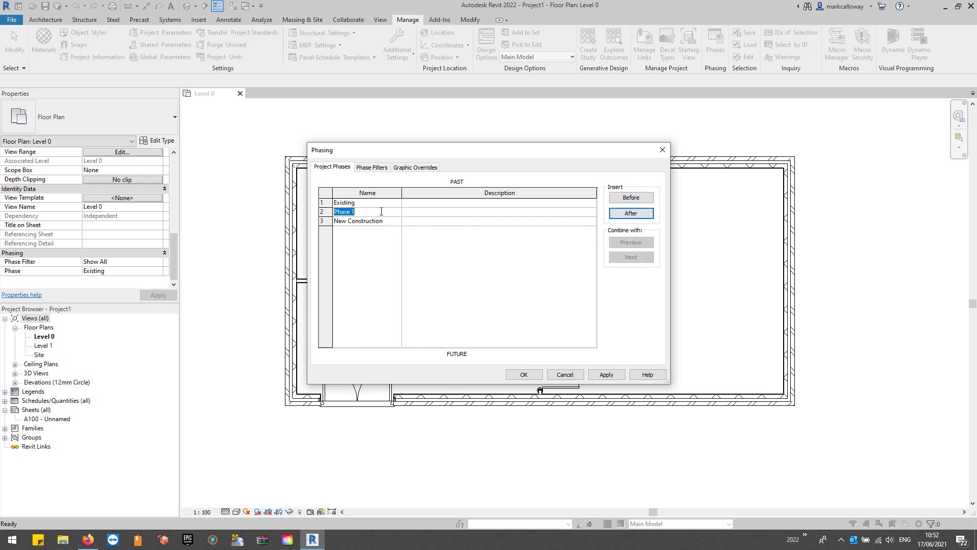
text(Demolition)
click(386, 251)
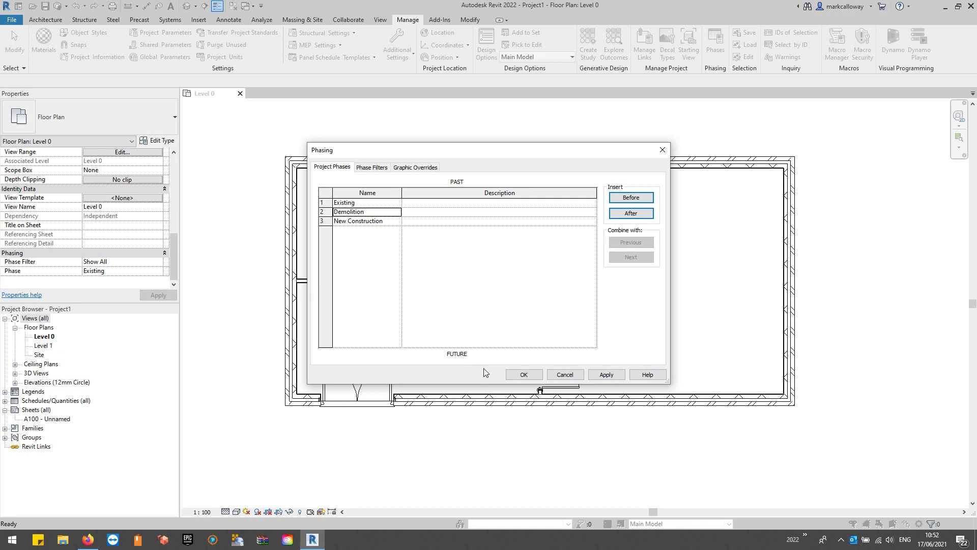
click(524, 376)
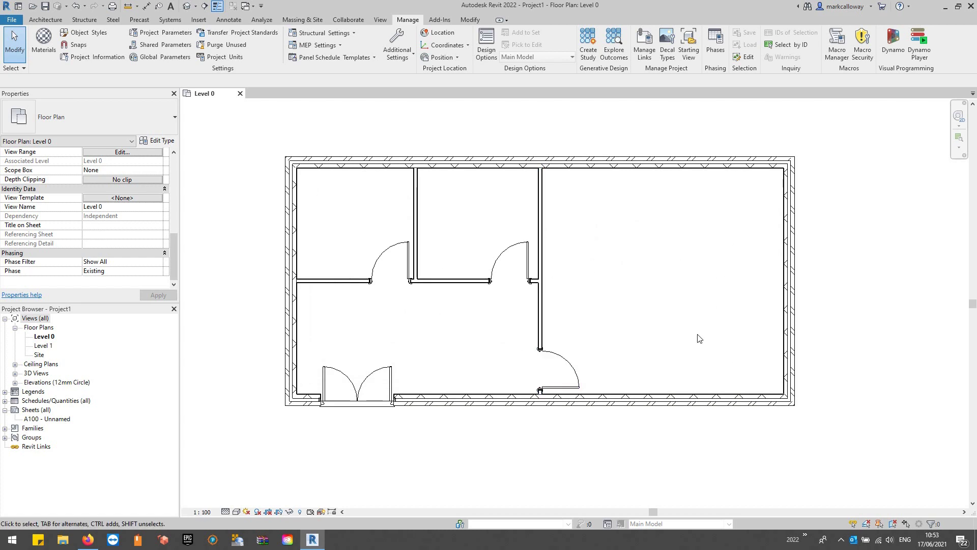
Step: Set the long vertical interior wall's Phase Demolished to Demolition and check its hosted door
click(545, 311)
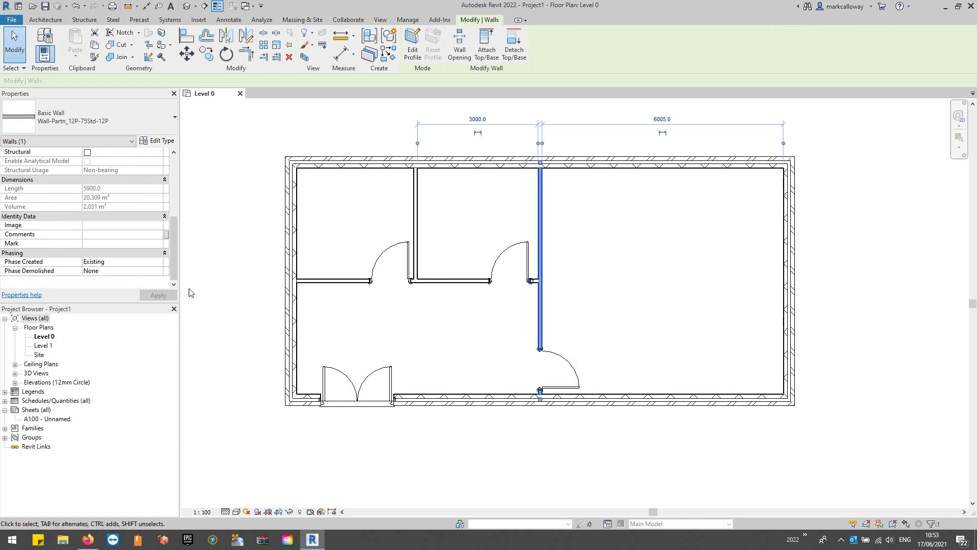
mouse_move(39, 274)
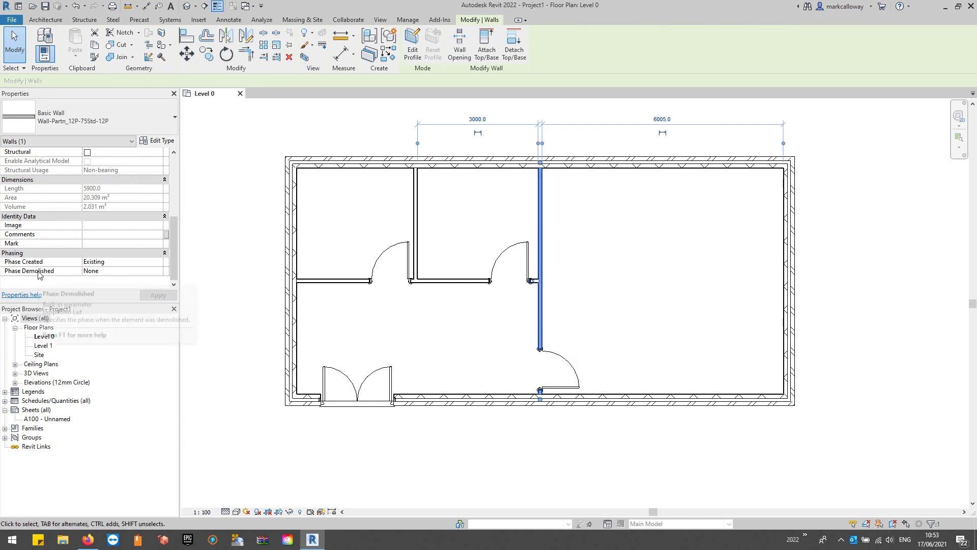
click(111, 270)
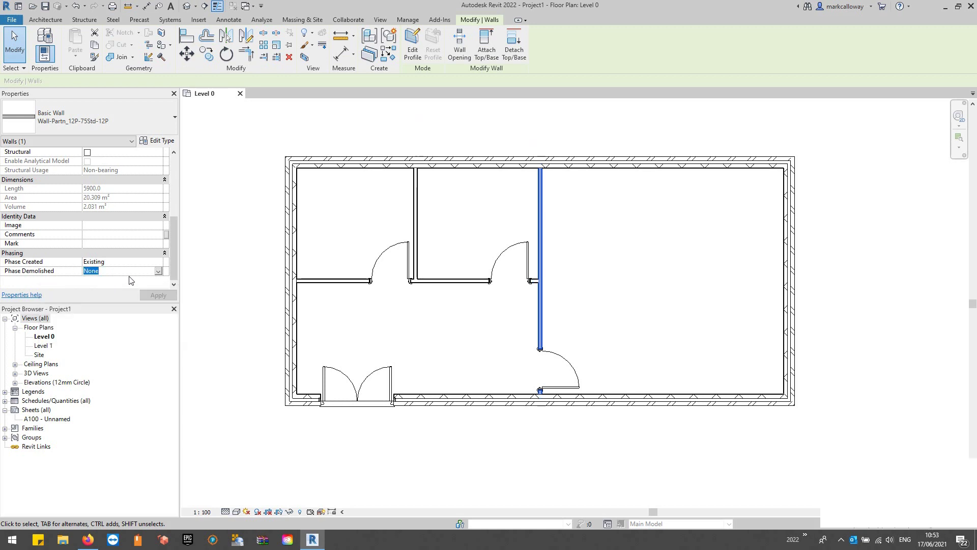
click(158, 271)
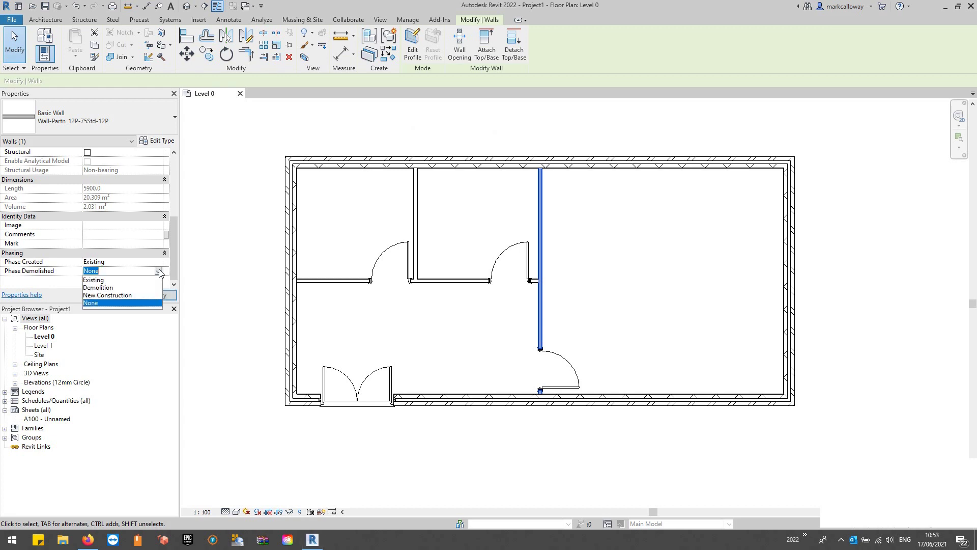
click(105, 288)
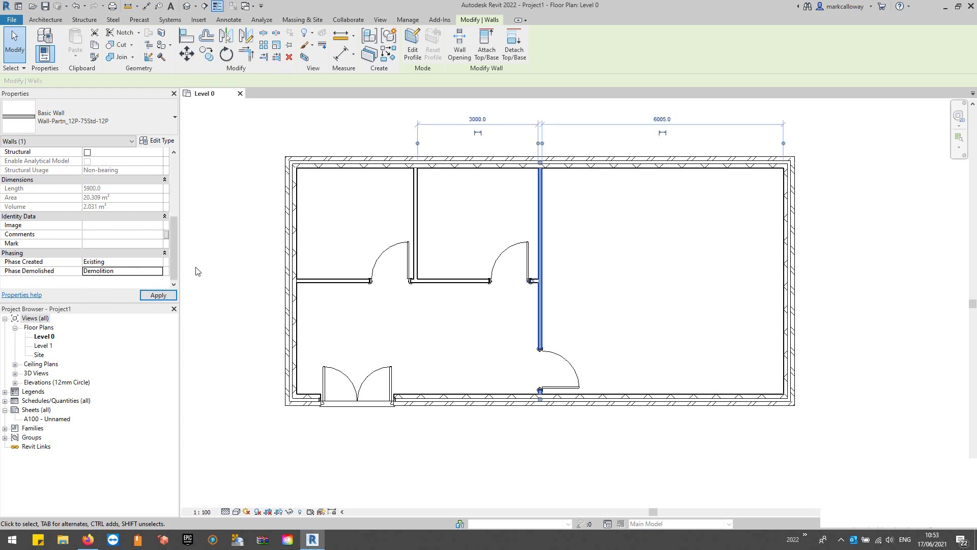
click(585, 455)
click(573, 373)
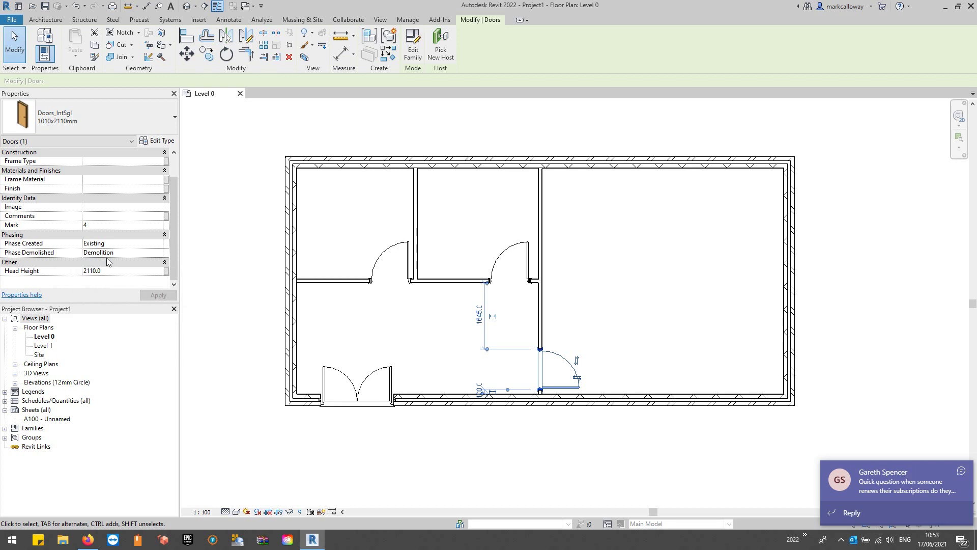
key(Escape)
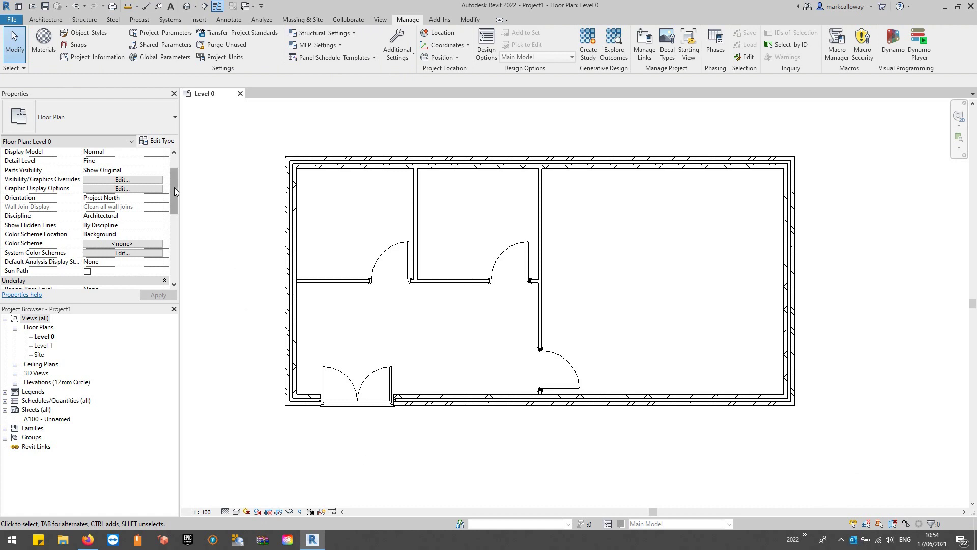
drag(174, 190, 172, 257)
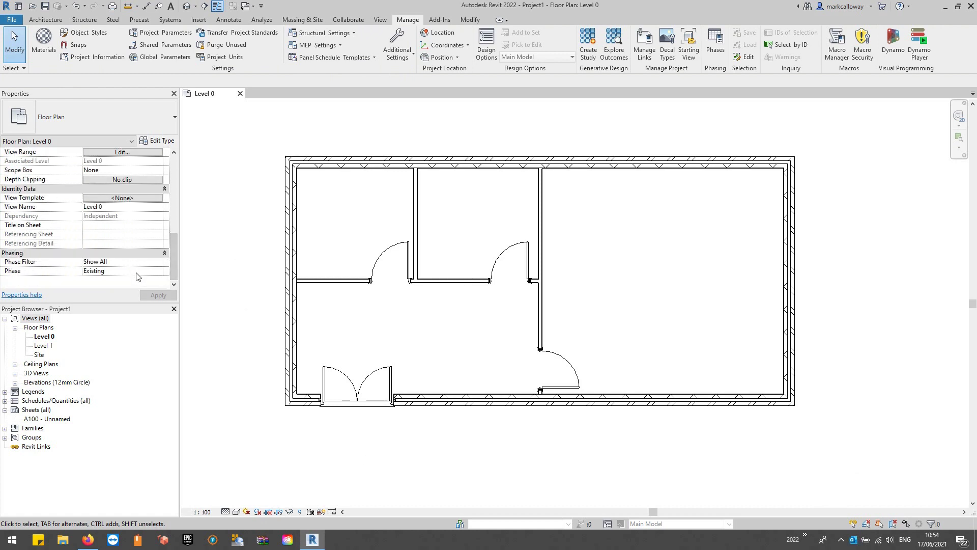
click(113, 271)
click(158, 271)
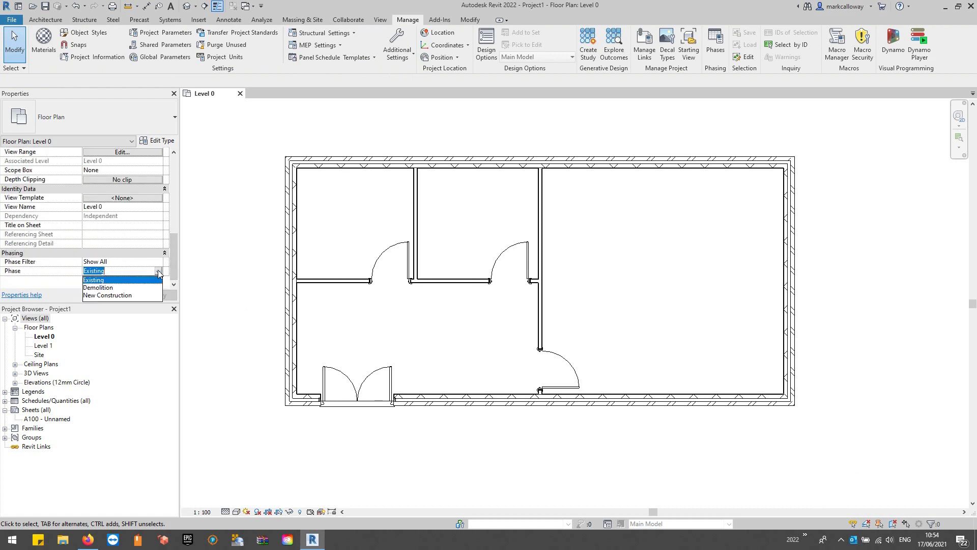
click(118, 287)
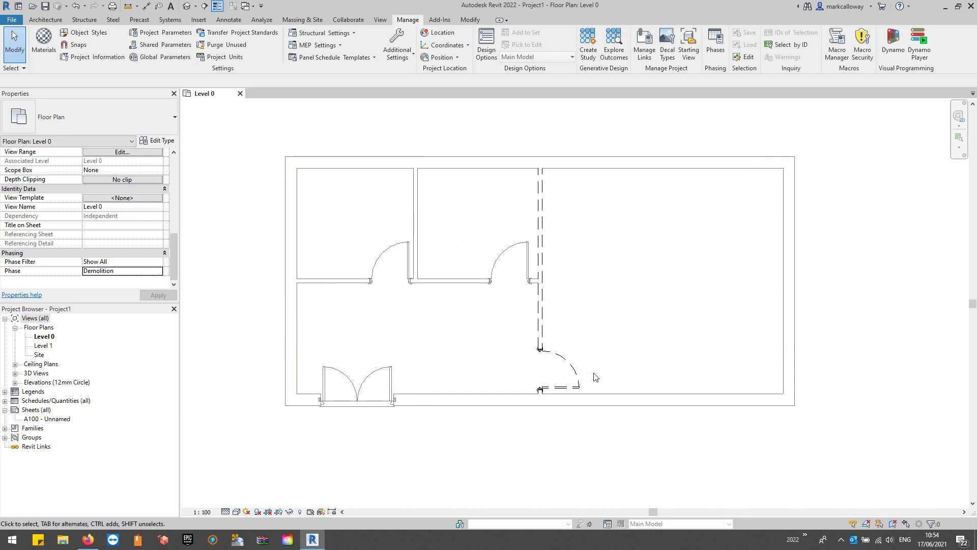
click(158, 272)
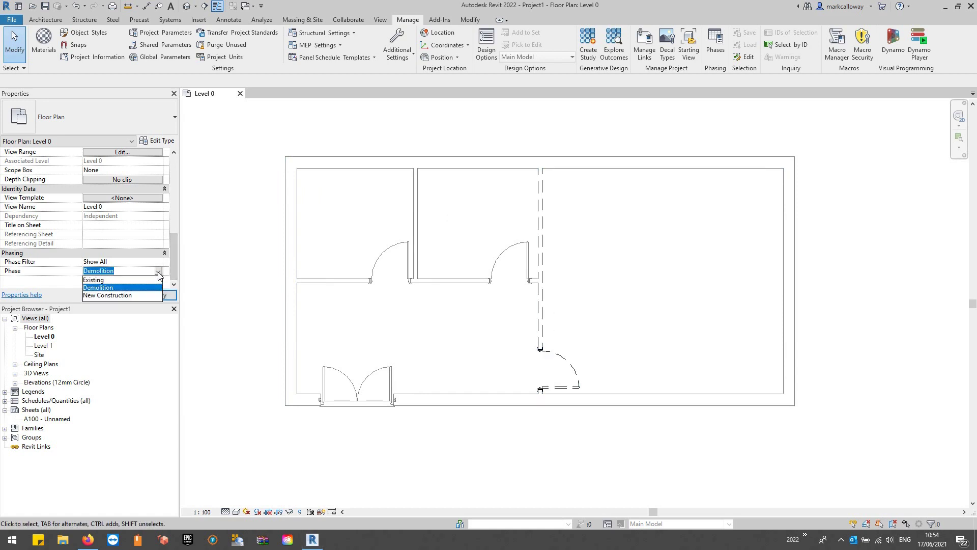
click(107, 295)
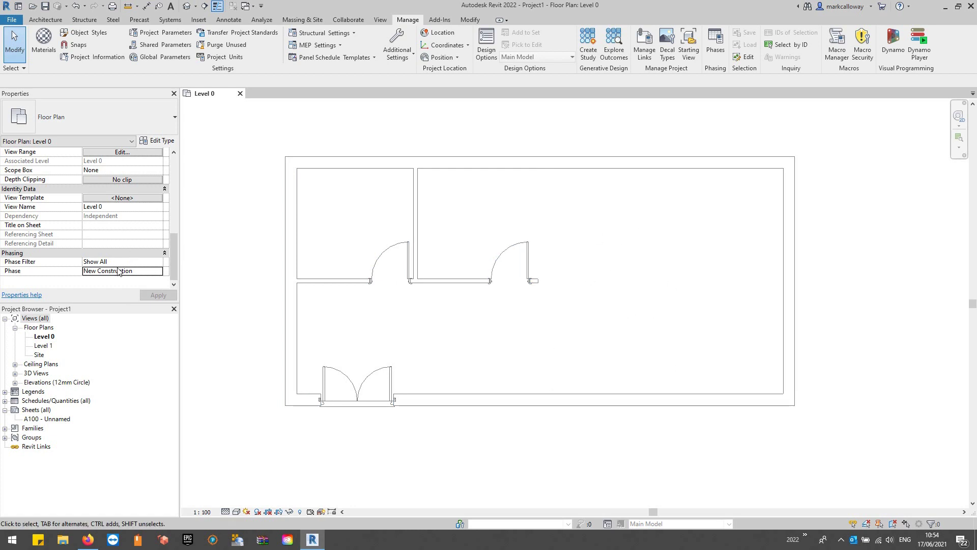
click(154, 276)
click(157, 277)
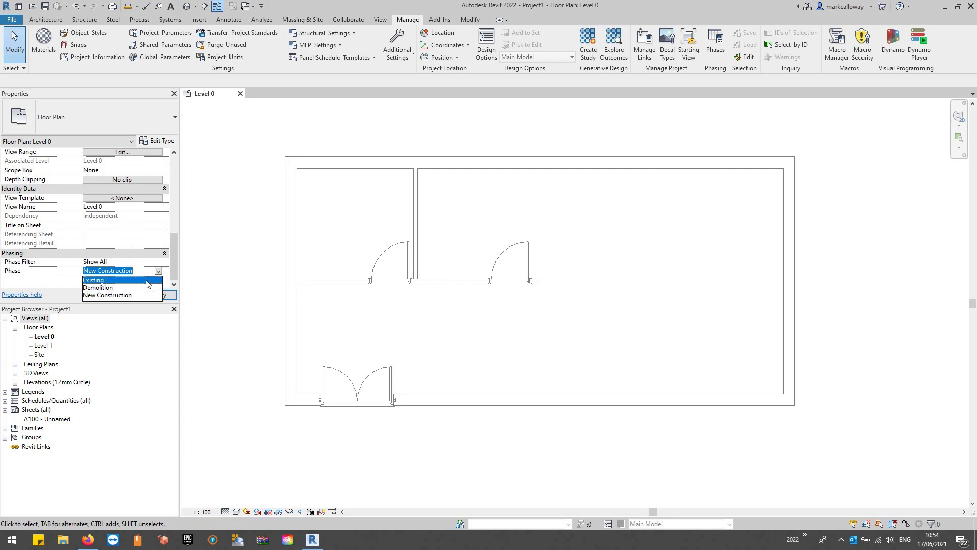
click(102, 285)
Step: Set Phase Demolished to Demolition for the horizontal and left vertical interior walls
click(468, 282)
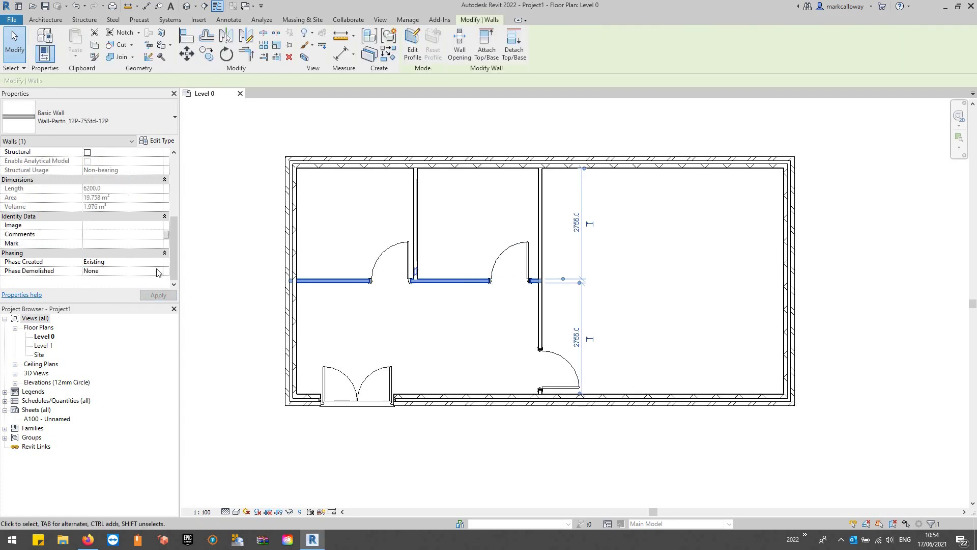
click(157, 276)
click(157, 275)
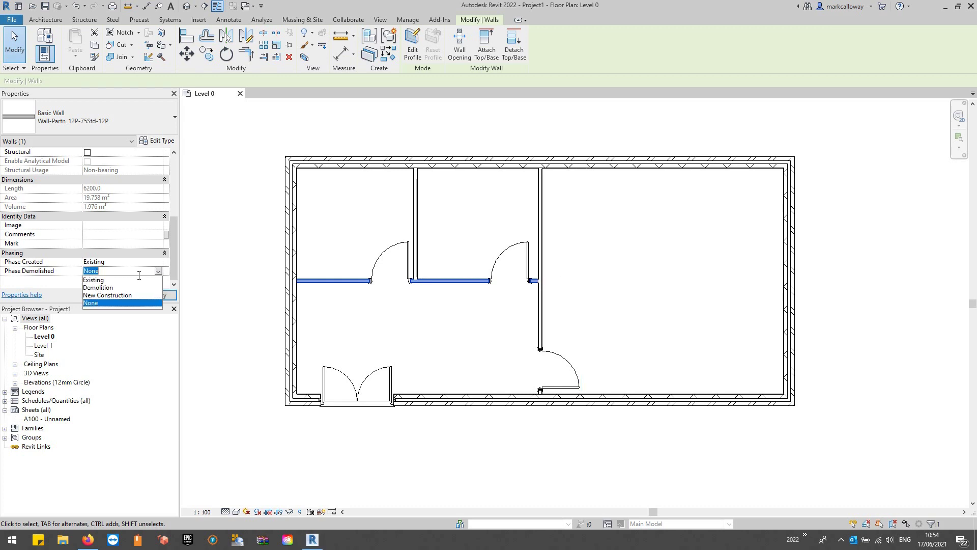
click(113, 295)
click(413, 209)
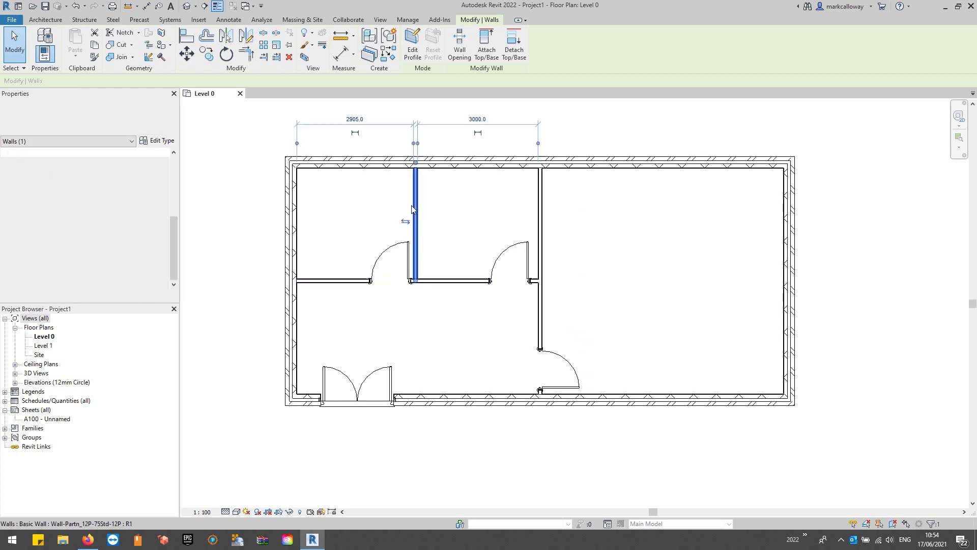
click(159, 271)
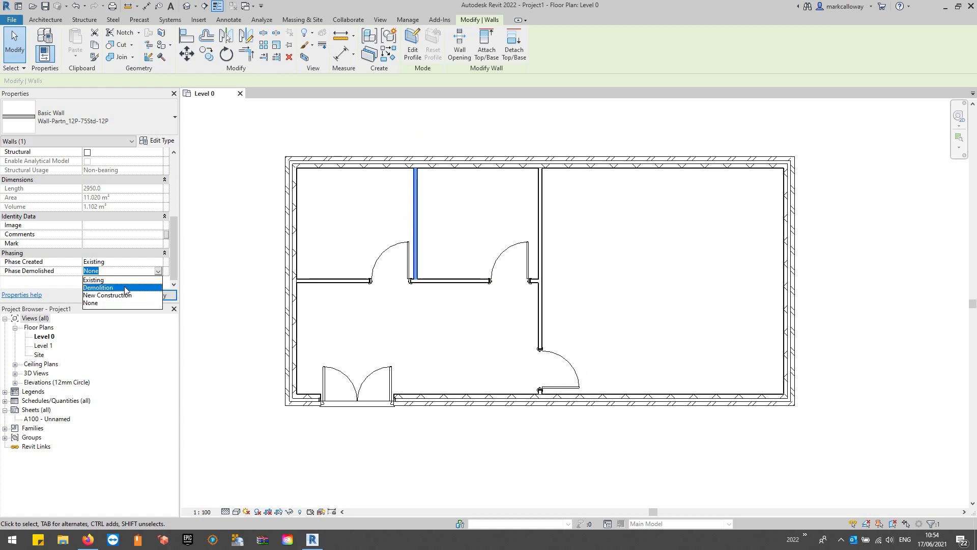
click(125, 289)
click(251, 249)
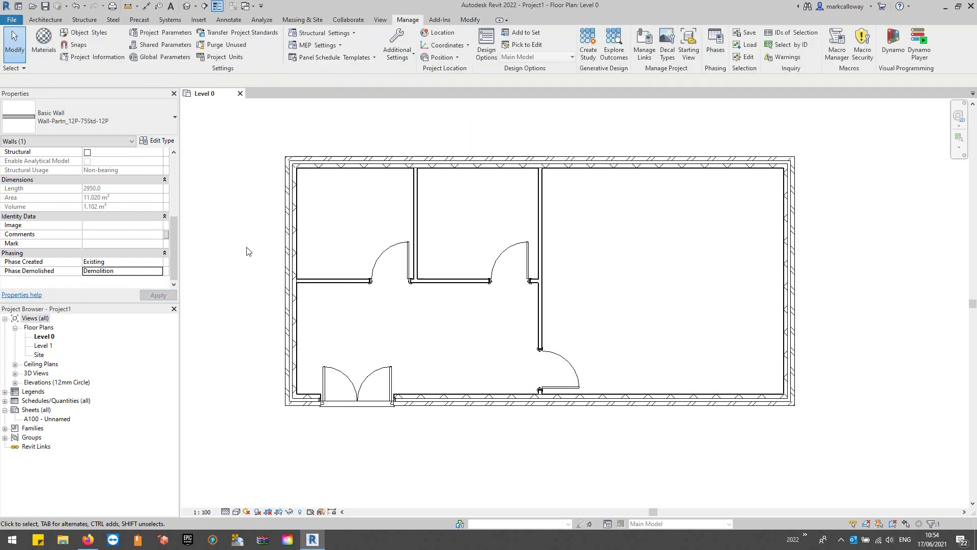
Step: Check the other vertical interior wall, then bring up the Level 0 view's Phase setting
click(541, 302)
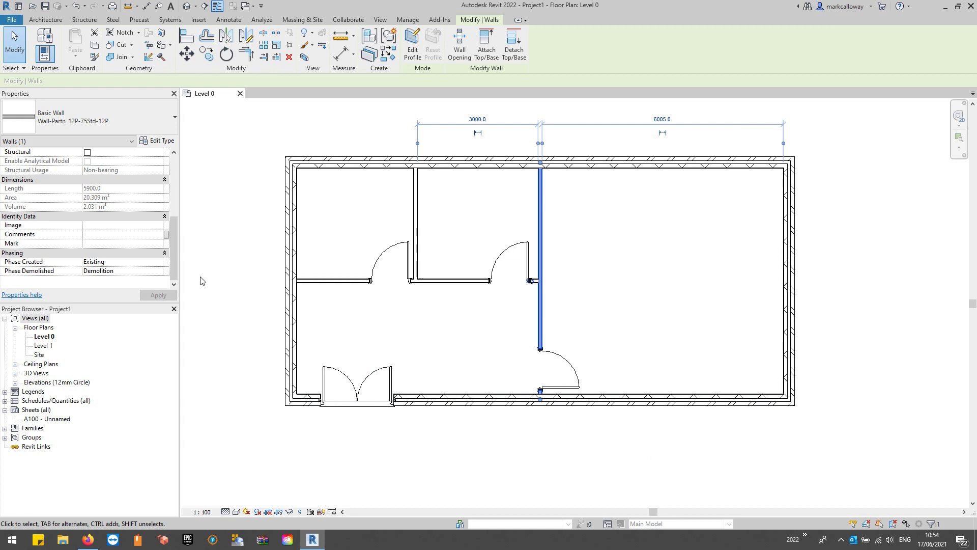
click(235, 280)
scroll(152, 262, down, 2)
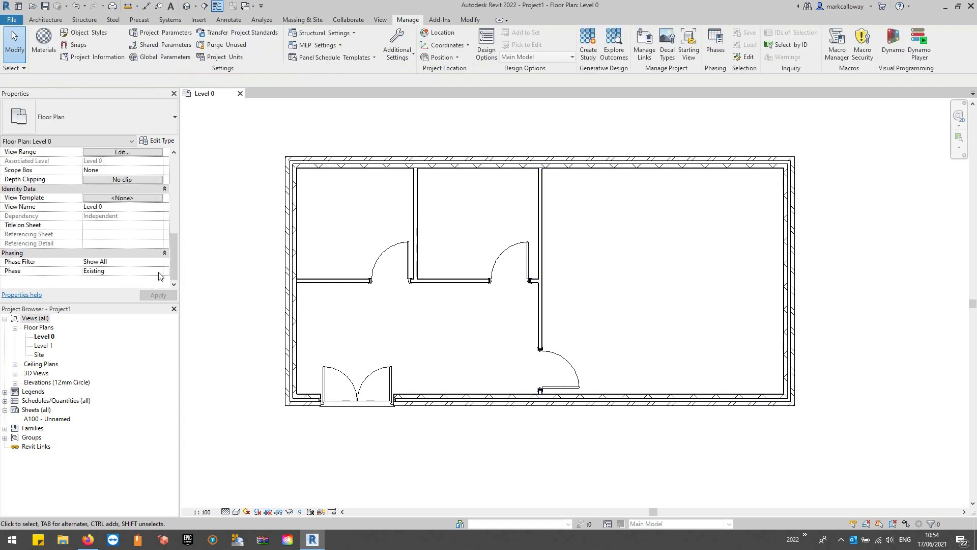
click(153, 272)
Step: Switch the view to New Construction and draw a full-height vertical partition plus a cross wall to the right wall
click(122, 295)
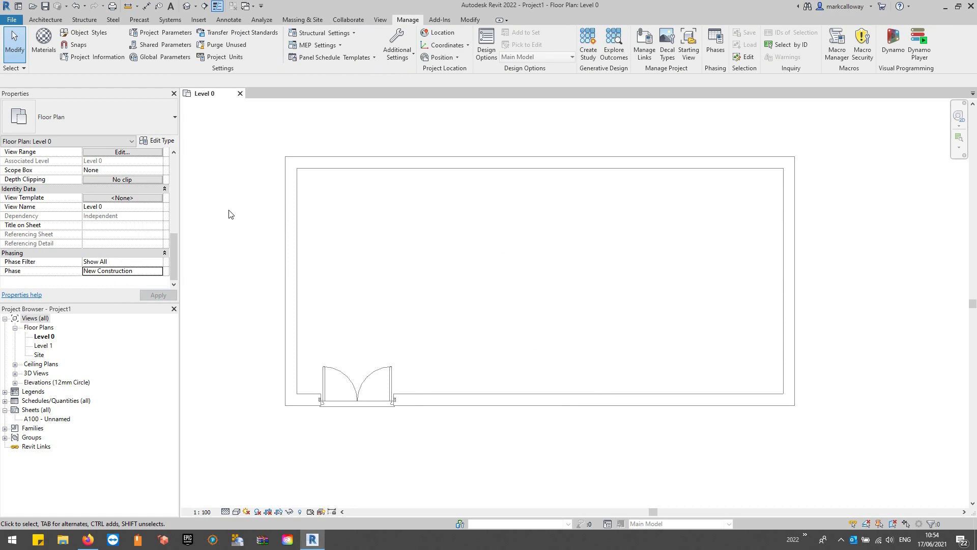
click(48, 19)
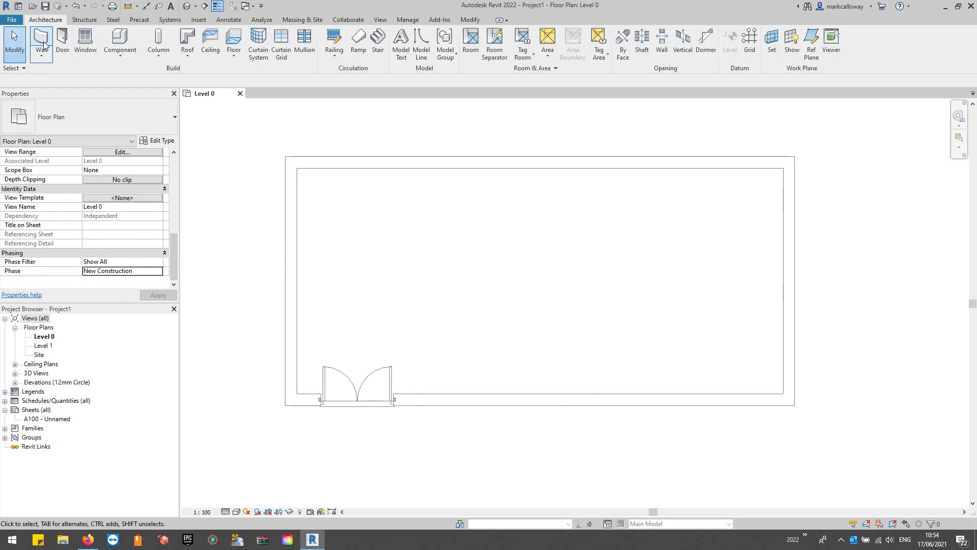
click(42, 41)
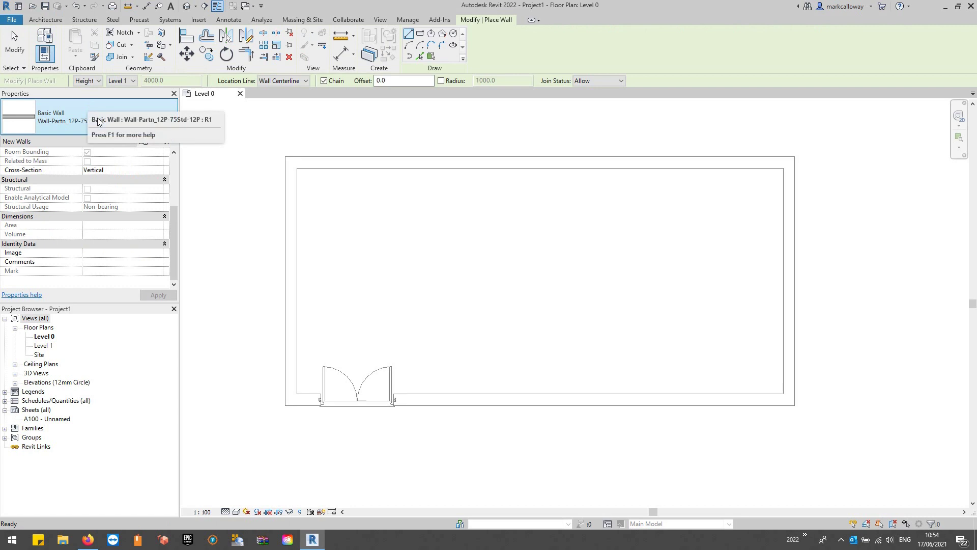
click(707, 398)
click(707, 168)
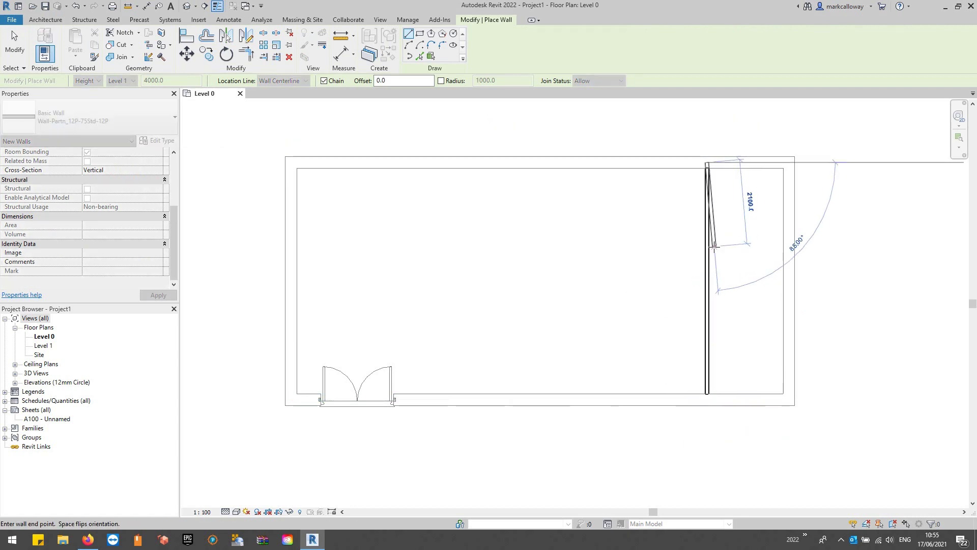
key(Escape)
key(Escape)
click(707, 280)
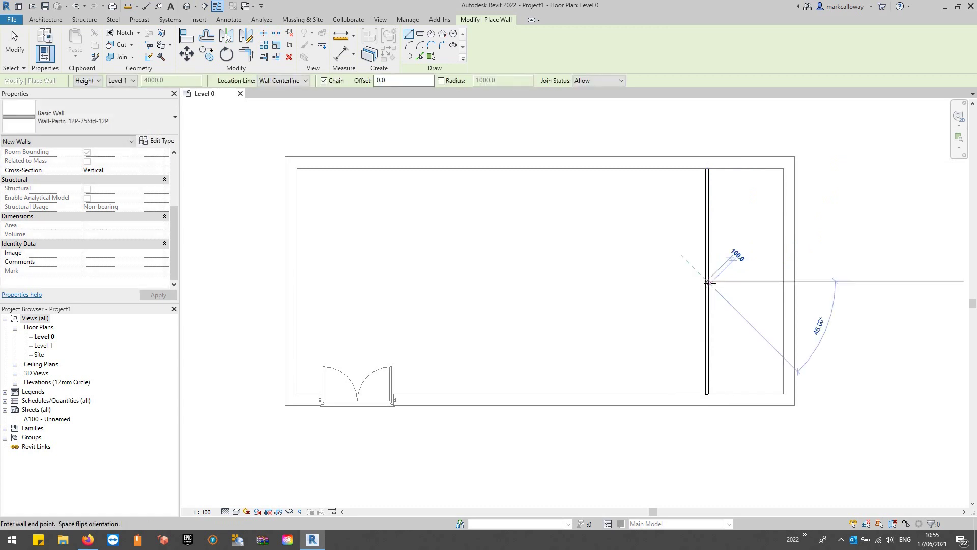
click(782, 280)
key(Escape)
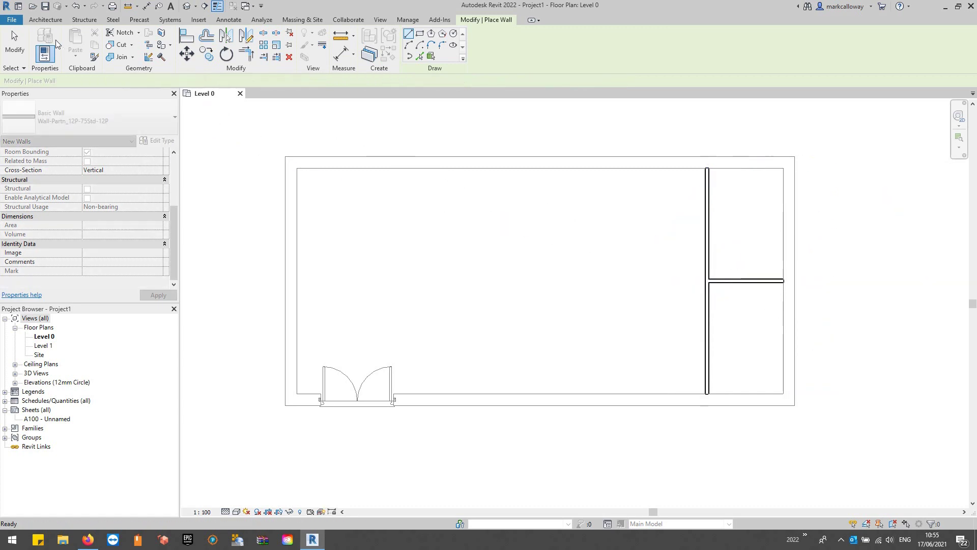
key(Escape)
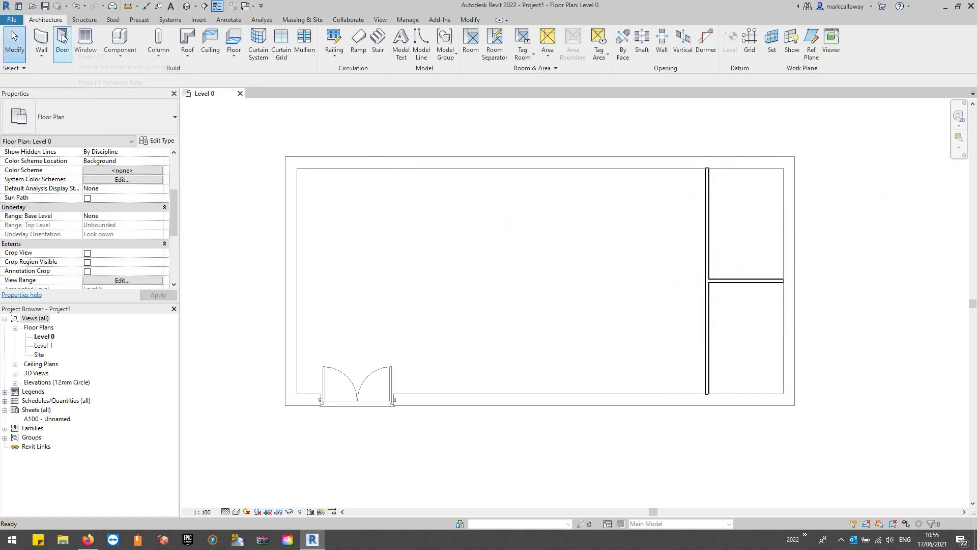
Step: Place two doors in the new partition, above and below the cross wall
click(62, 38)
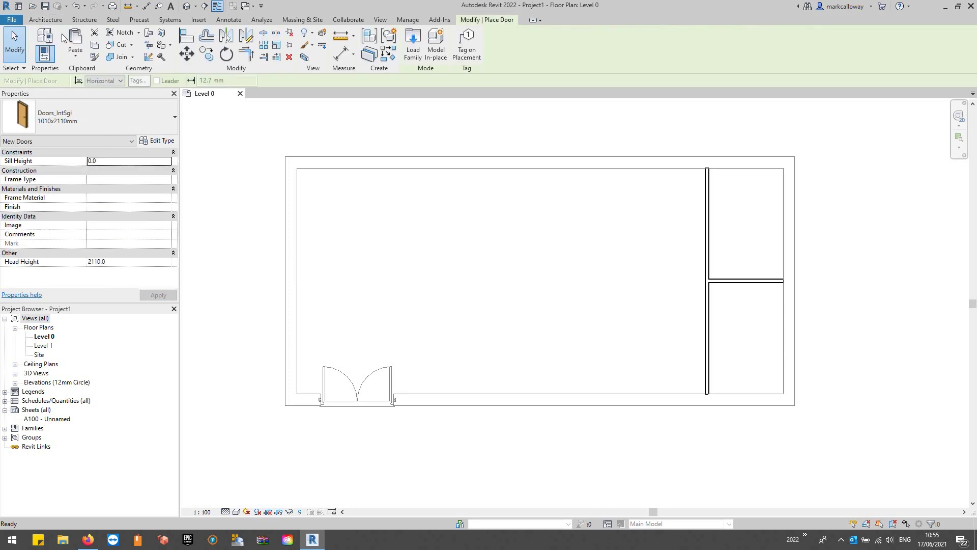
click(710, 264)
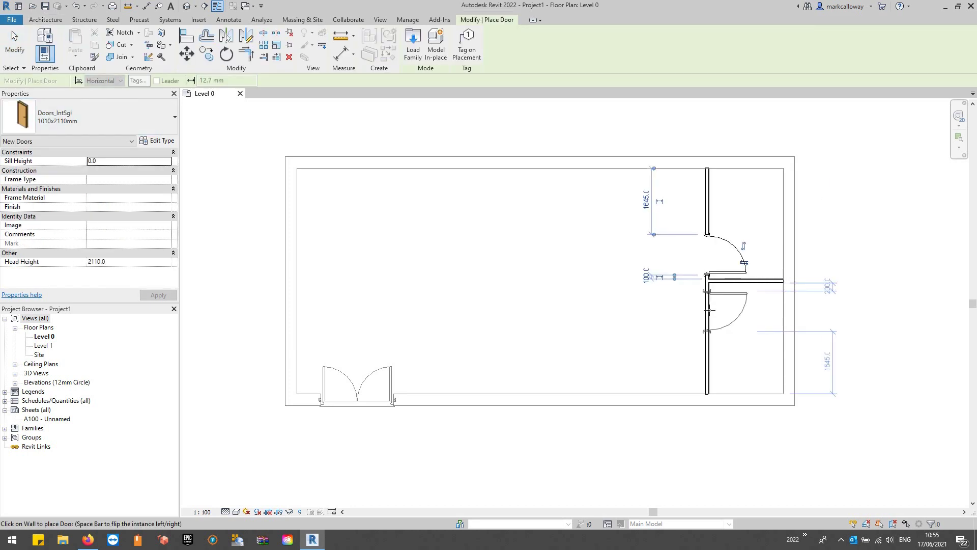
click(715, 319)
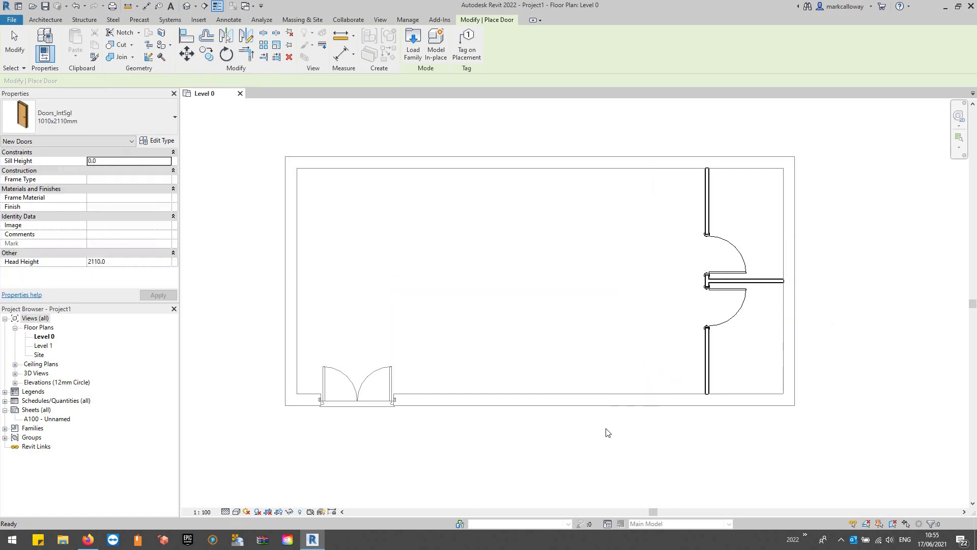
key(Escape)
key(Escape)
scroll(153, 249, down, 10)
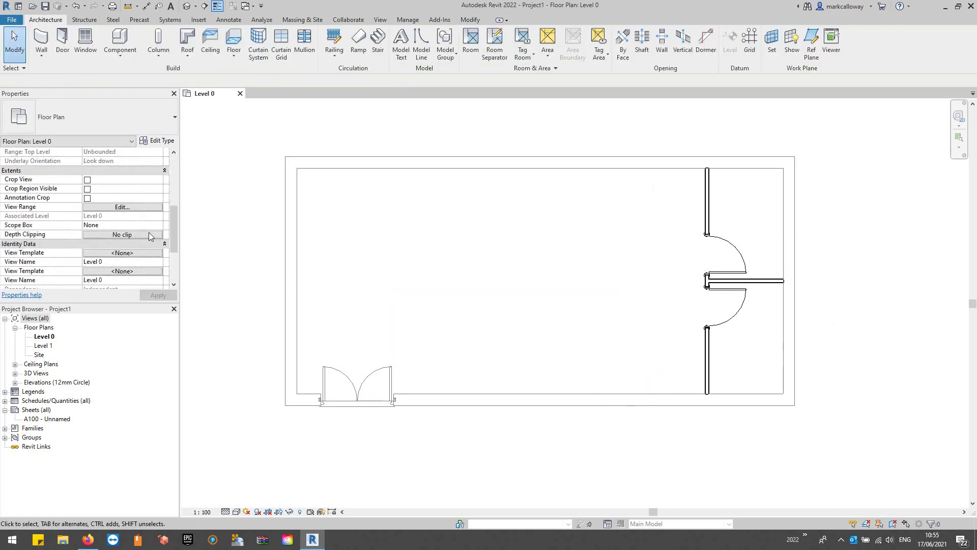
click(159, 275)
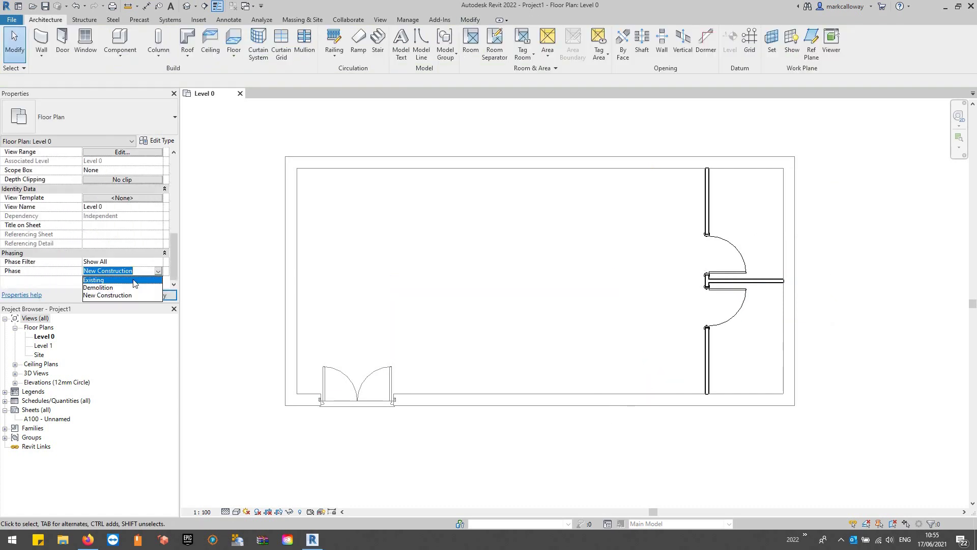
click(138, 280)
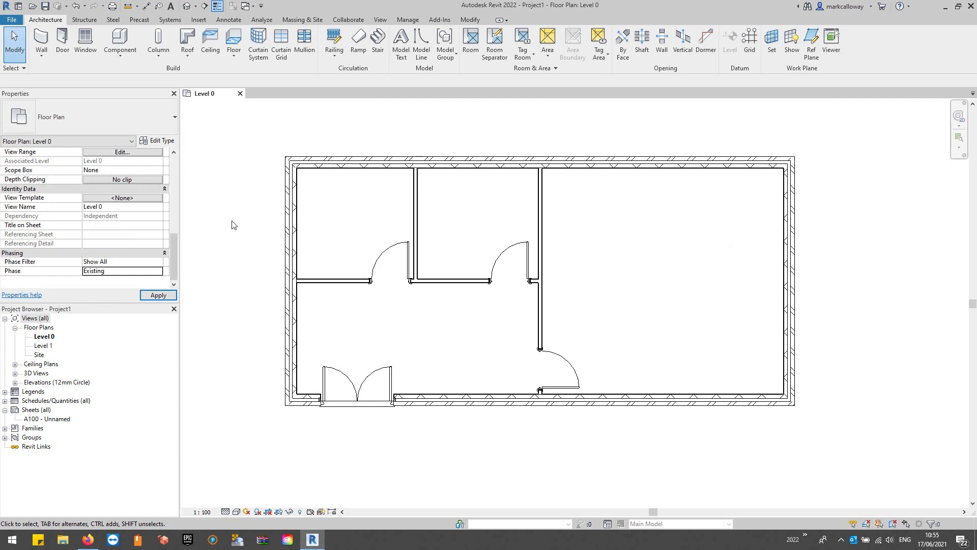
click(159, 275)
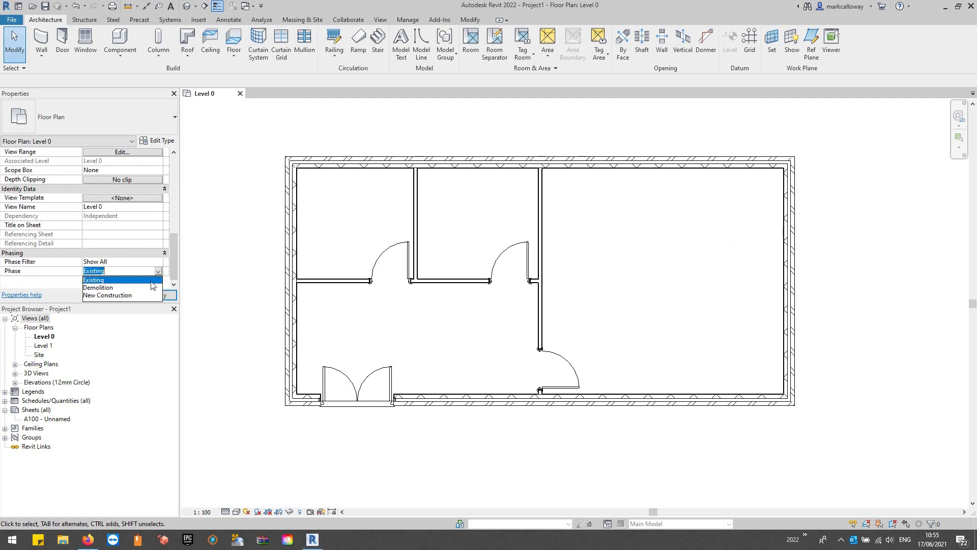
click(148, 289)
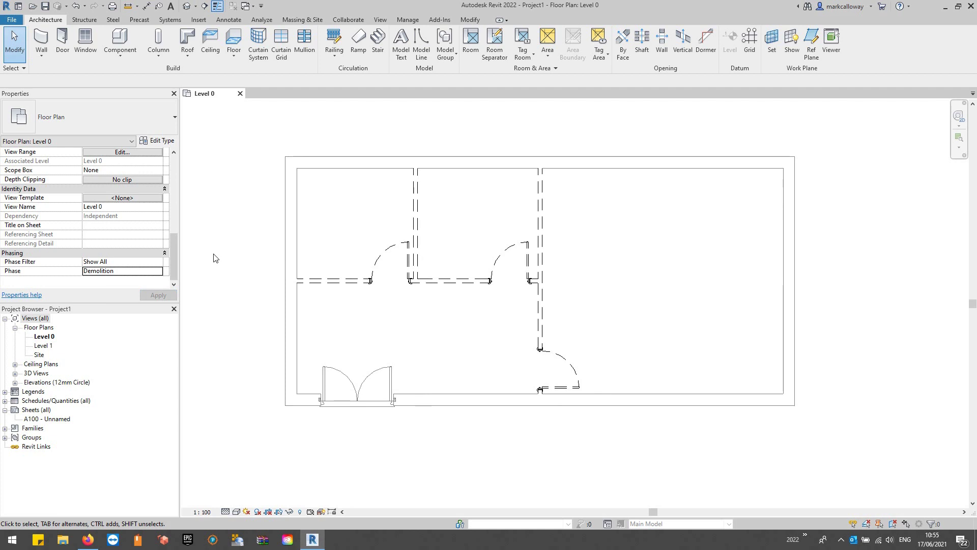
click(159, 271)
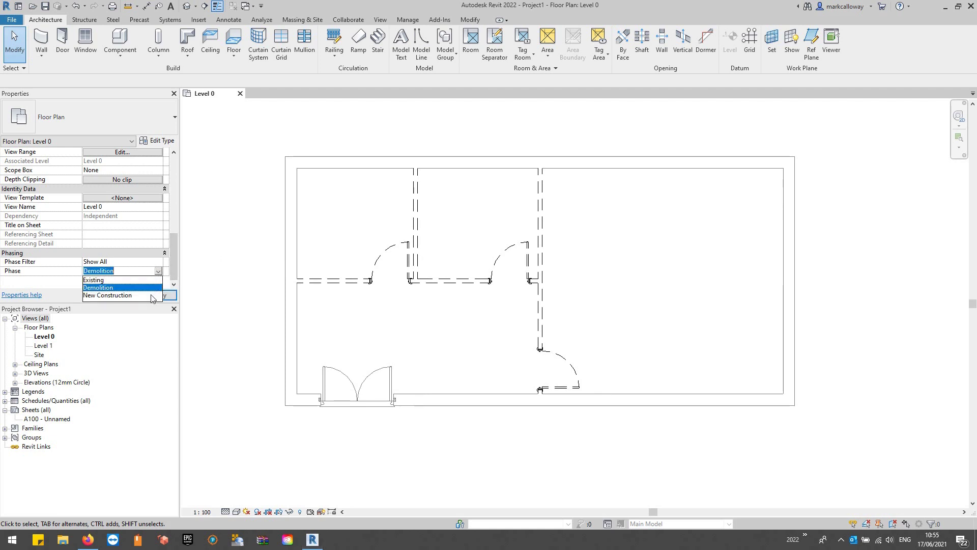
click(151, 297)
click(151, 295)
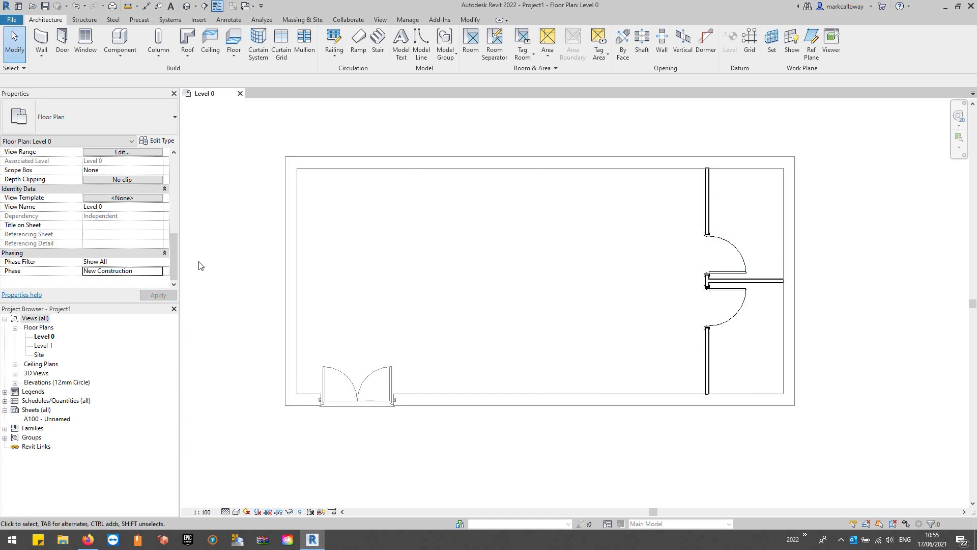
Step: Duplicate the Level 0 plan twice, producing Level 0 Copy 1 and Level 0 Copy 1 Copy 1
right_click(40, 339)
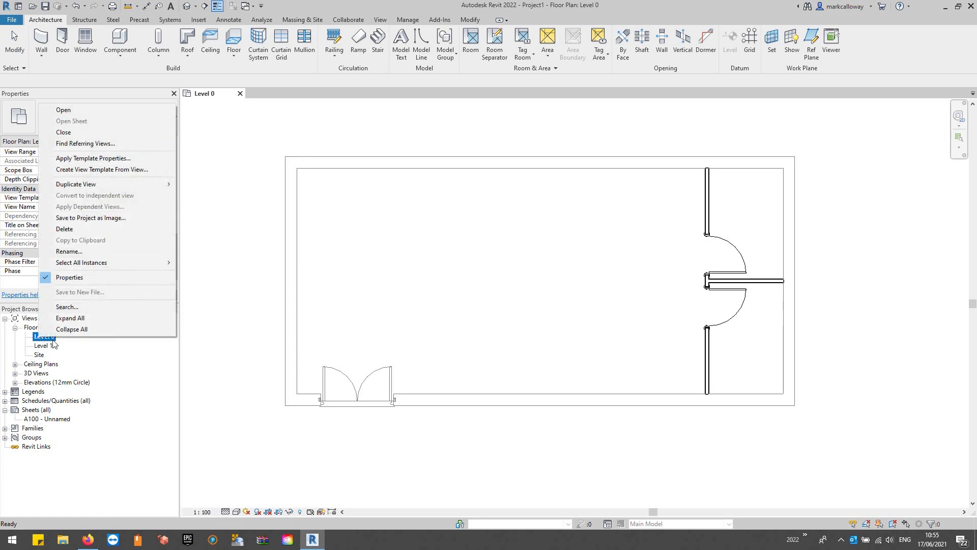
mouse_move(107, 186)
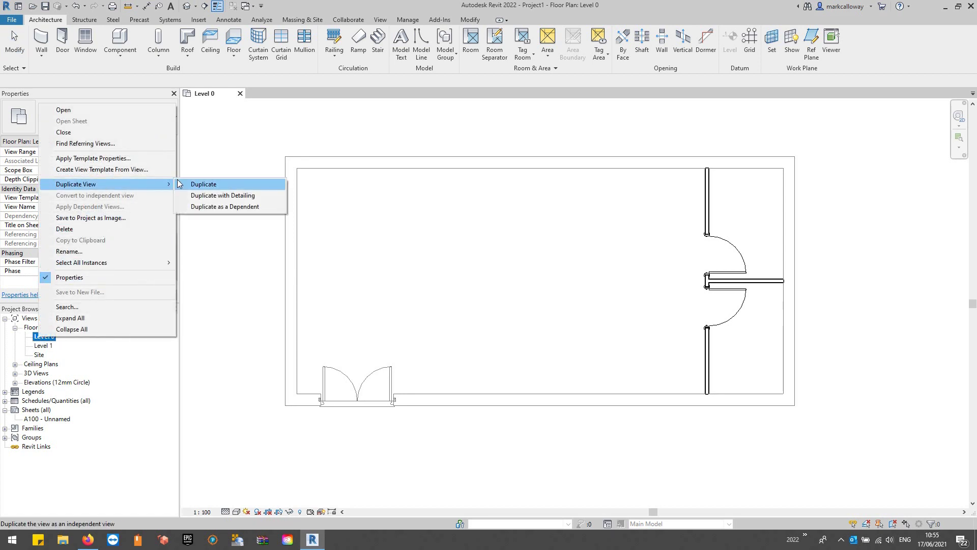
click(206, 184)
right_click(56, 346)
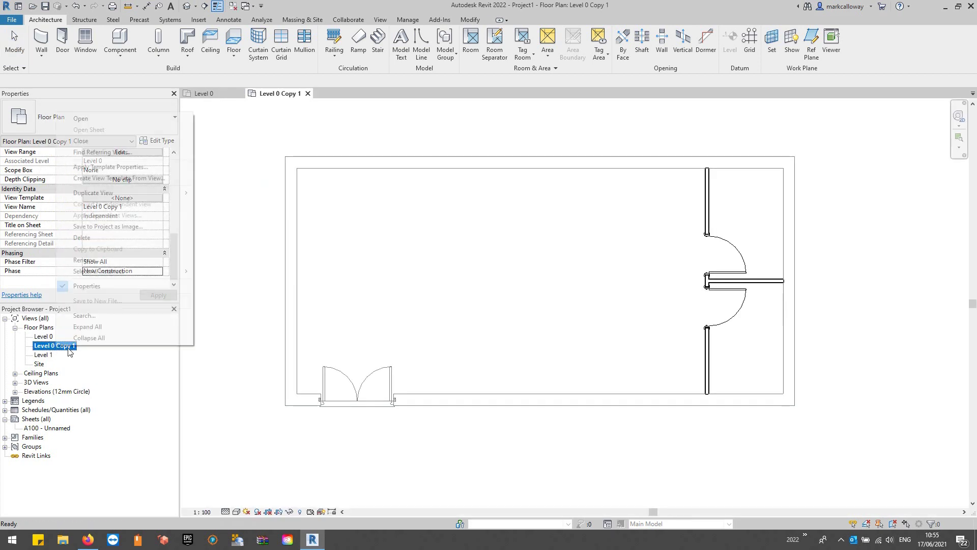
mouse_move(151, 193)
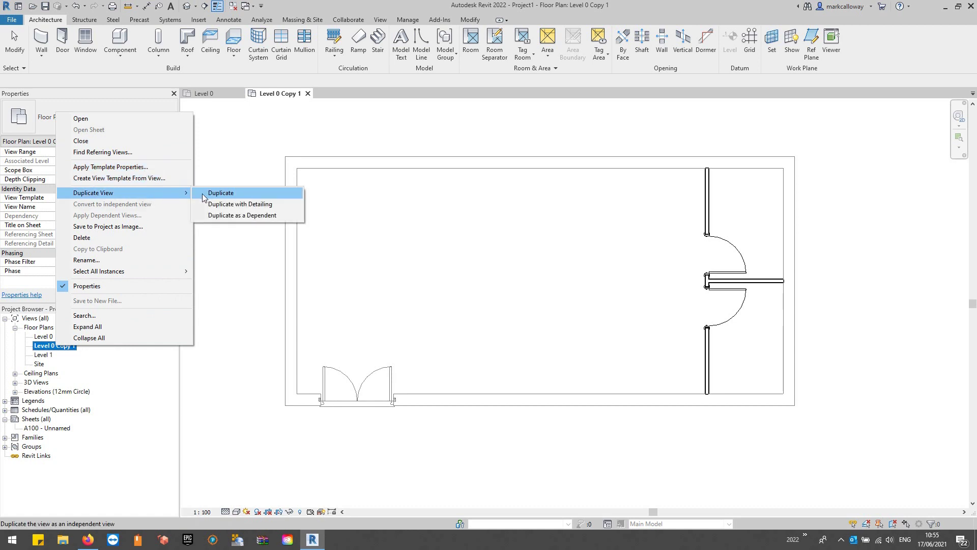
click(209, 193)
click(44, 336)
right_click(45, 337)
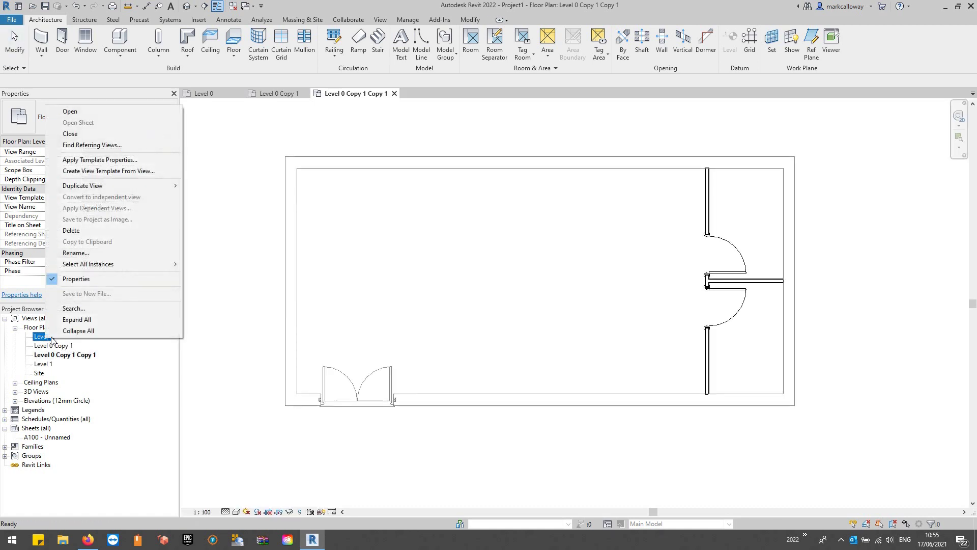
Step: Rename Level 0 to 'Level 0 Existing', keep the level name, and set its phase to Existing
click(81, 251)
click(58, 335)
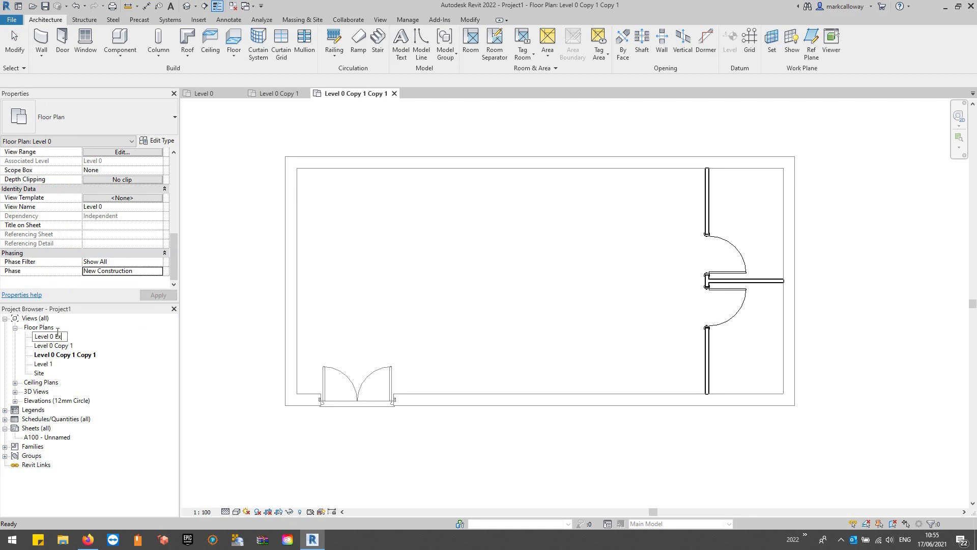
key(Return)
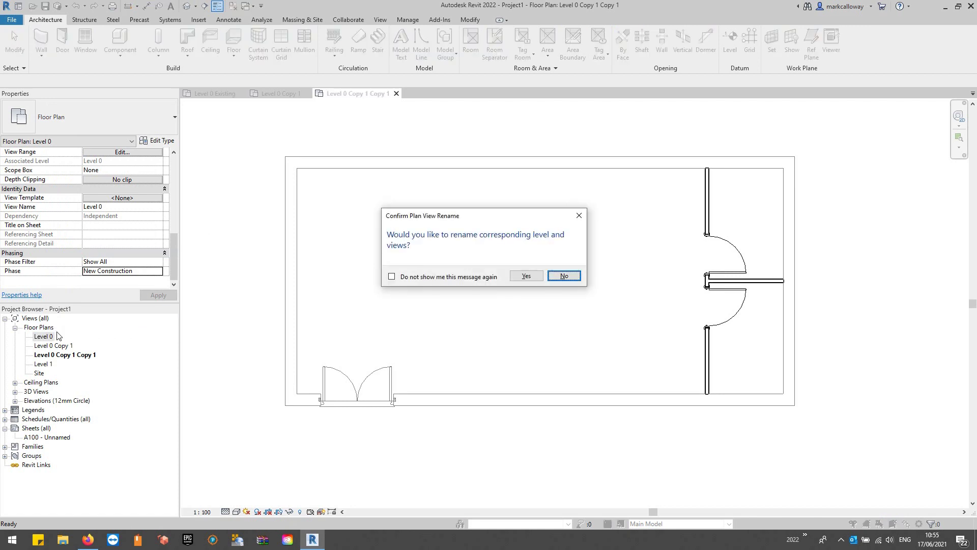
click(562, 277)
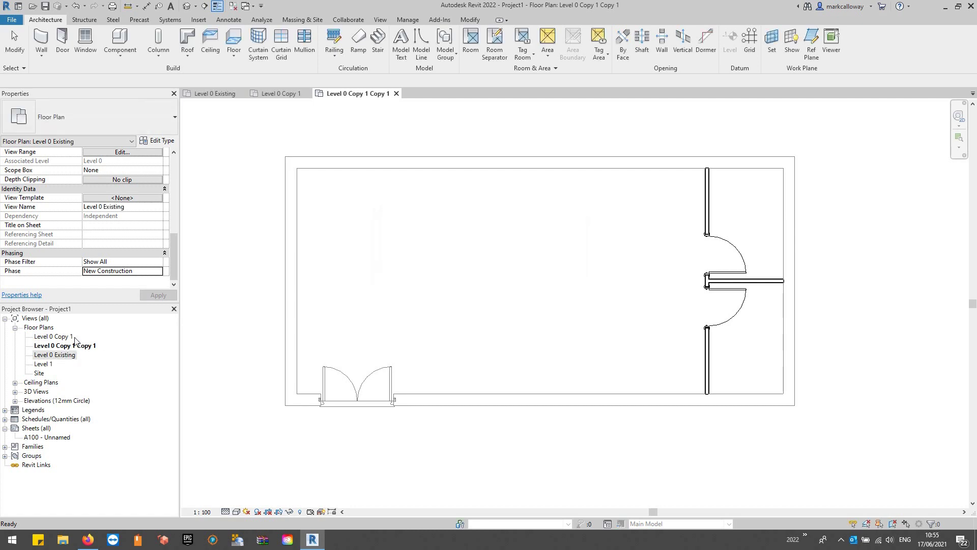
click(163, 270)
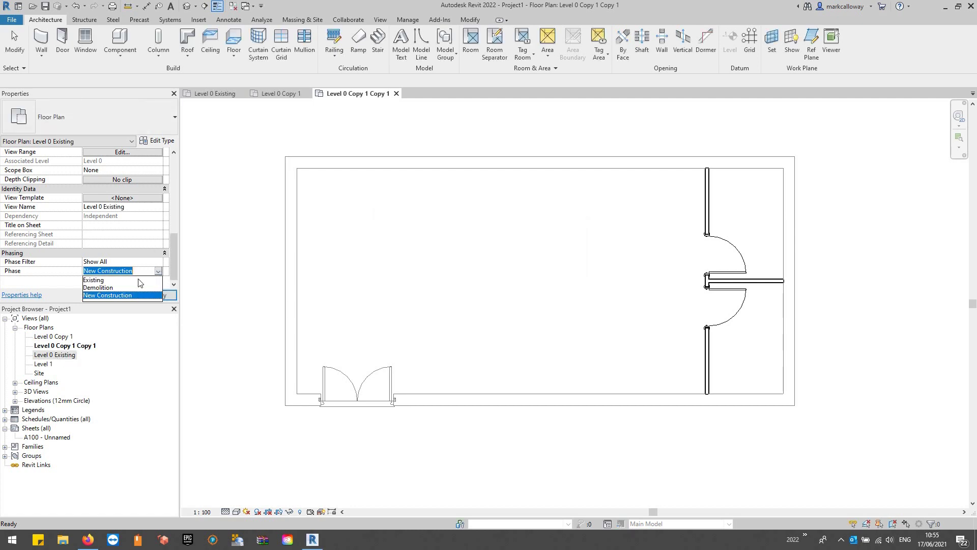
click(97, 280)
click(158, 295)
Step: Rename Level 0 Copy 1 Copy 1 to 'Level 0 Demolition' and set its phase to Demolition
click(75, 346)
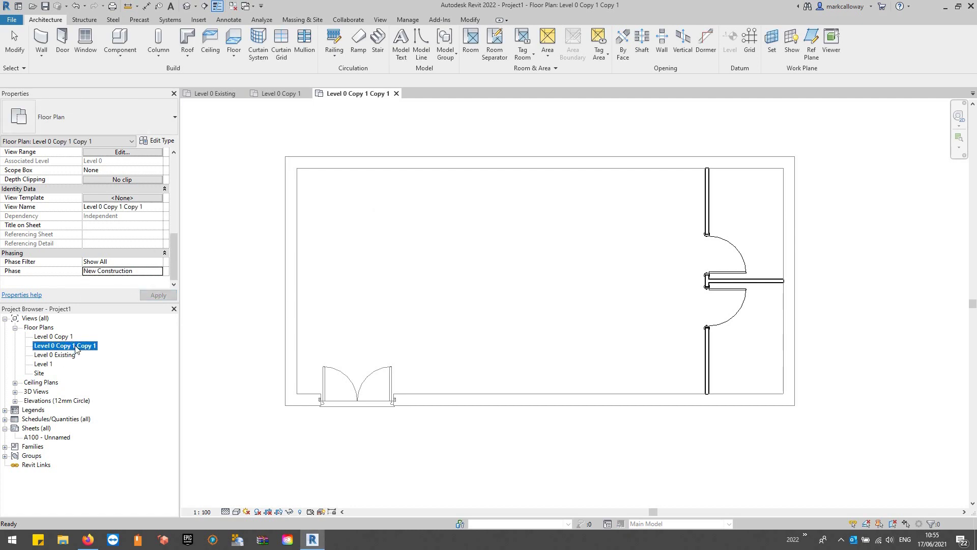
right_click(82, 346)
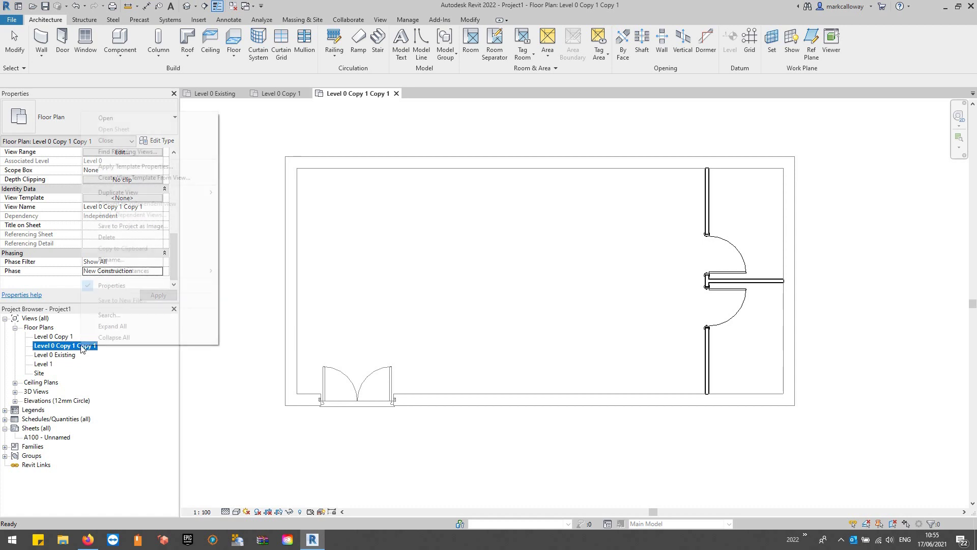
click(127, 260)
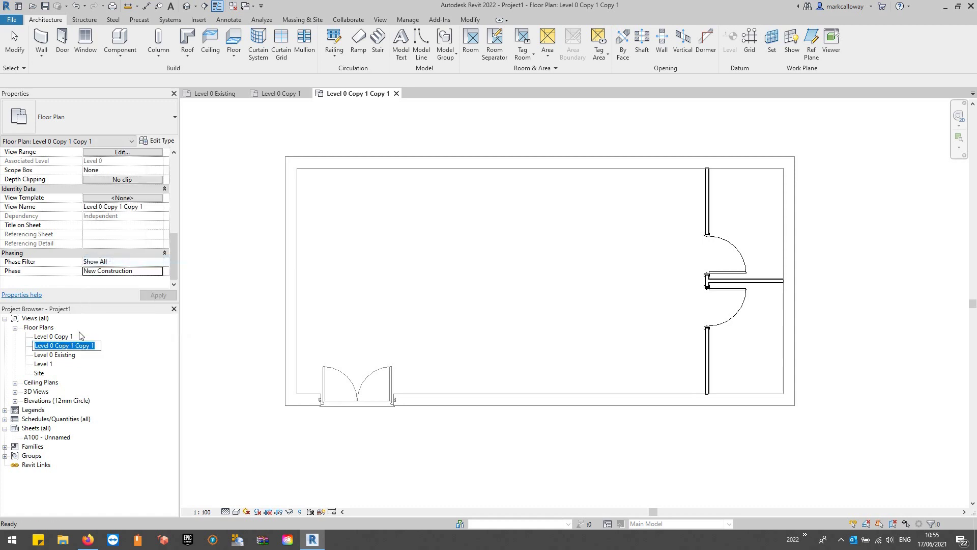
drag(55, 346, 102, 345)
text(Demolition)
key(Return)
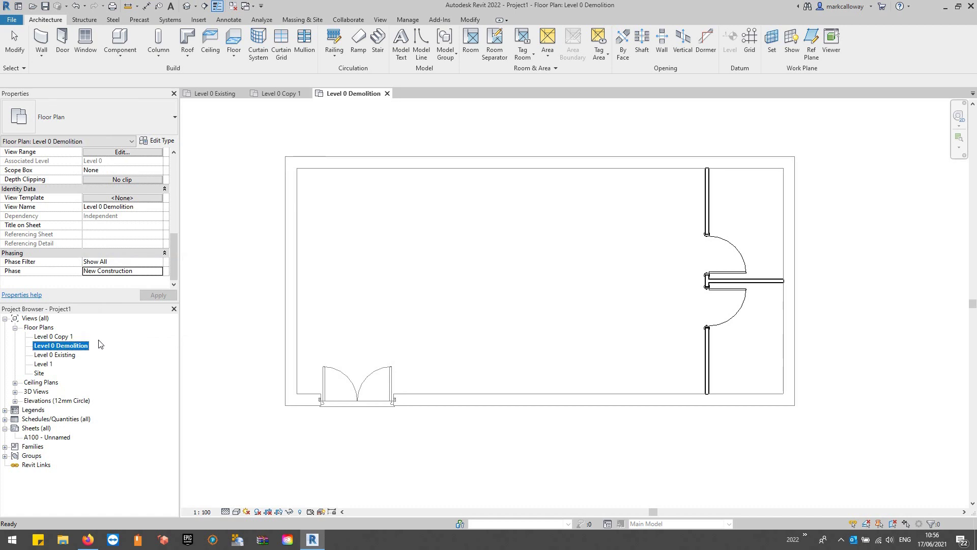
click(161, 272)
click(159, 271)
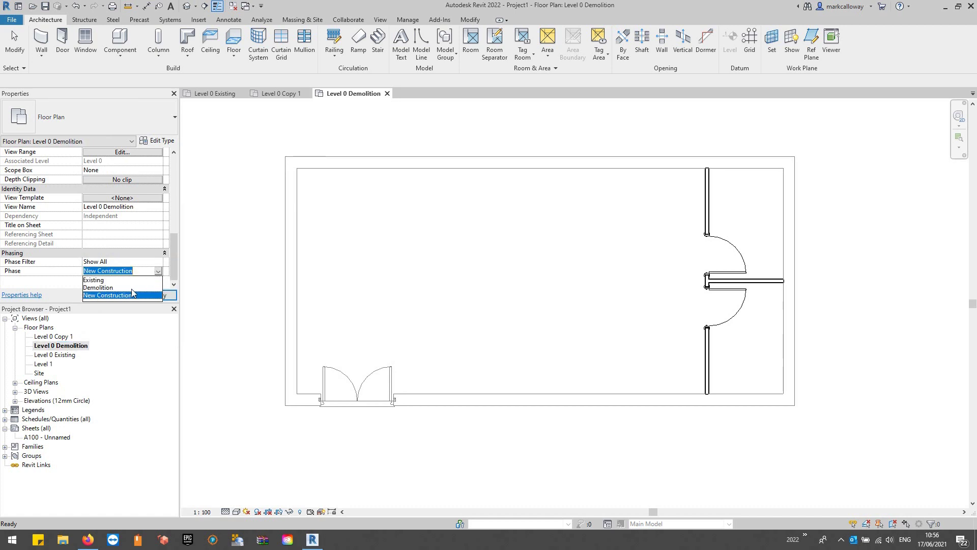
click(131, 293)
Step: Rename Level 0 Copy 1 to 'Level 0 New Construction'
right_click(51, 337)
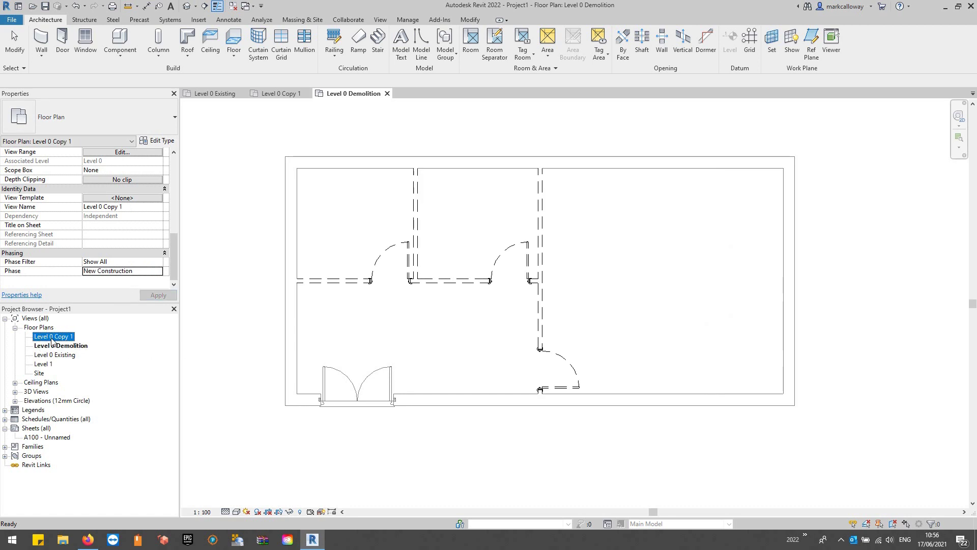
click(93, 253)
drag(55, 336, 75, 336)
text(New Construction)
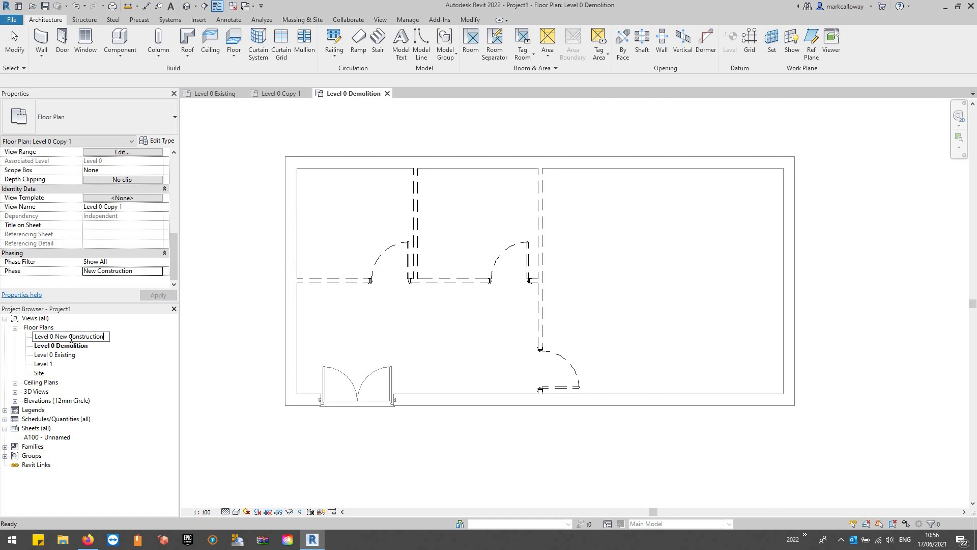
key(Return)
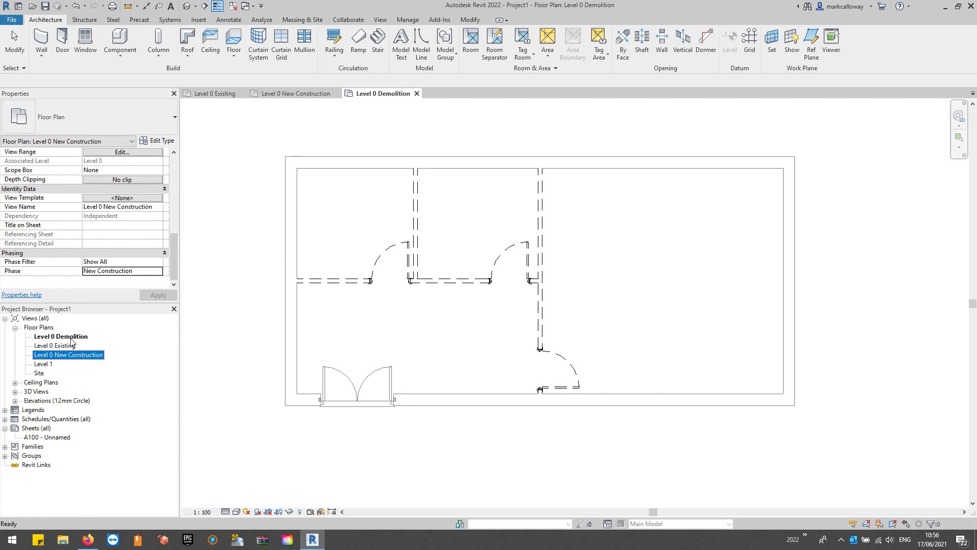
click(225, 306)
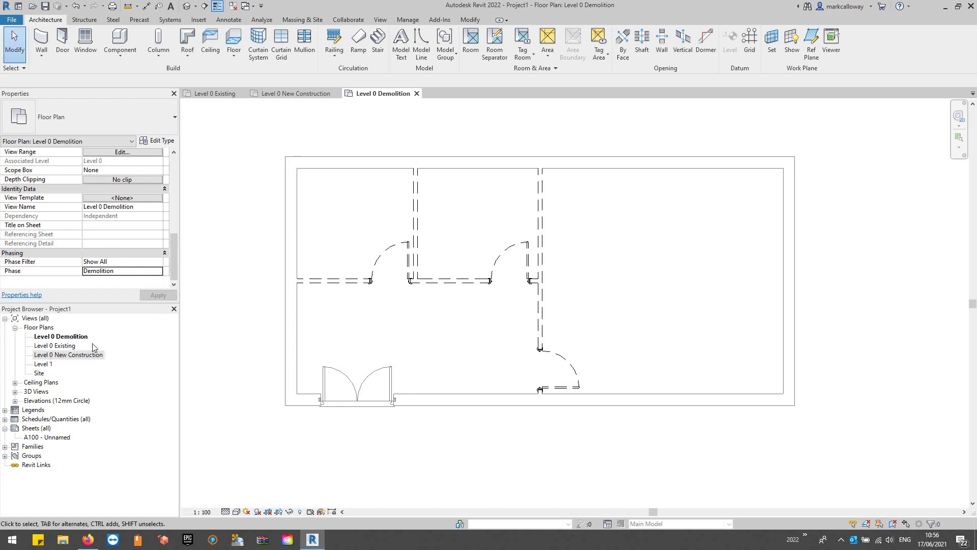
Step: Create a new sheet A101 with no titleblock
click(49, 430)
right_click(40, 430)
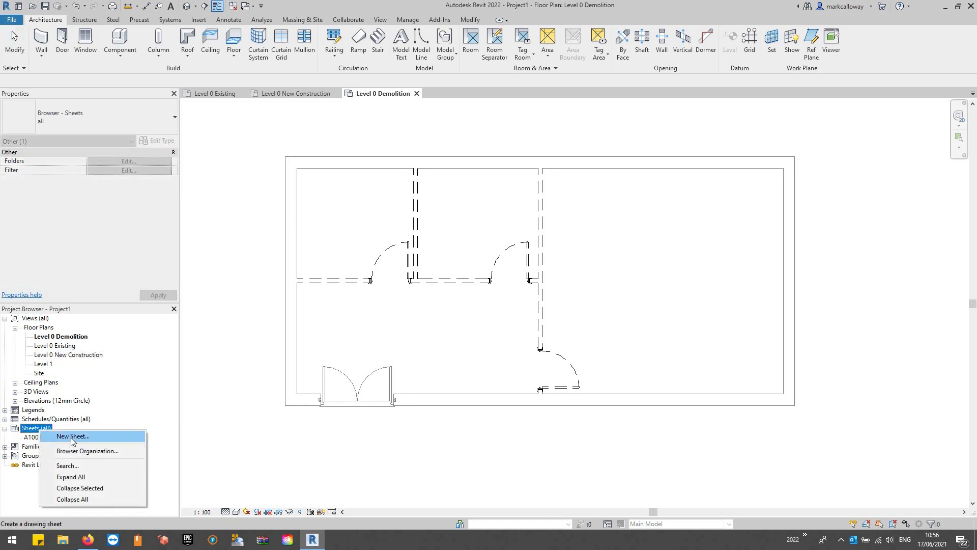
click(73, 436)
click(406, 178)
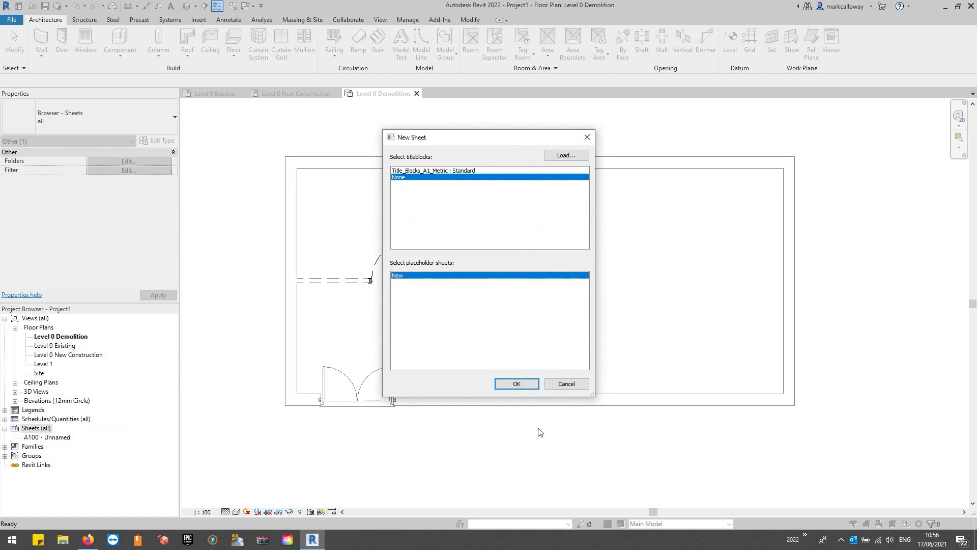
click(516, 384)
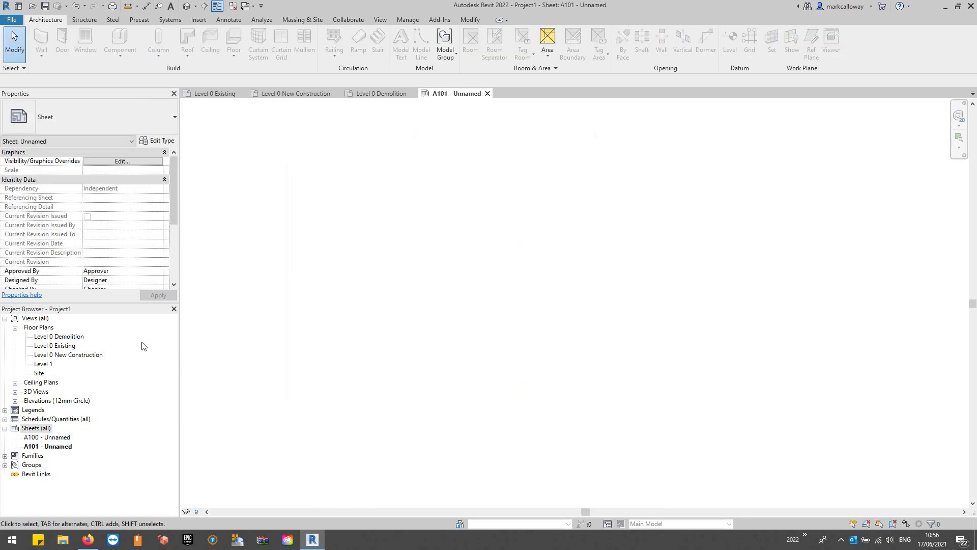
click(62, 337)
Step: Place the Level 0 Existing plan on the left of sheet A101
click(55, 346)
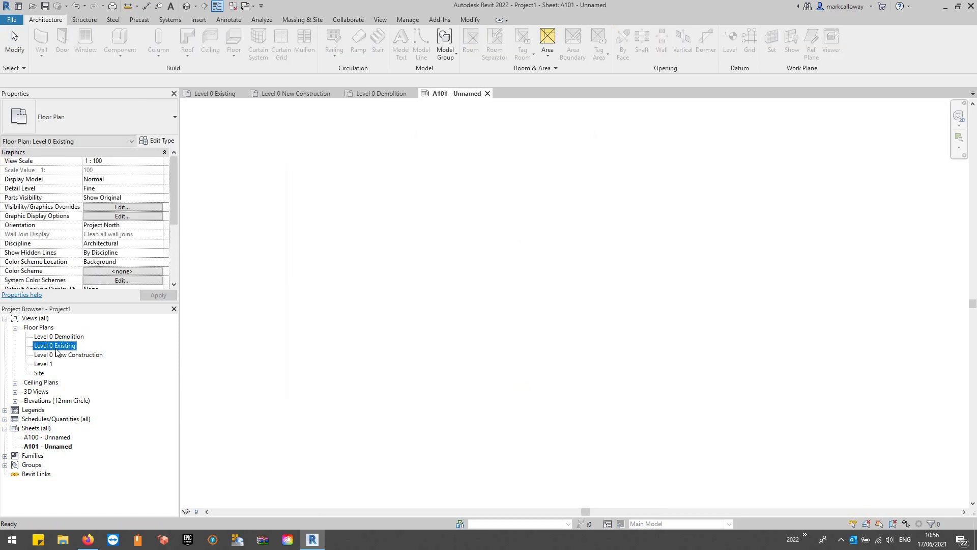
drag(382, 319, 377, 318)
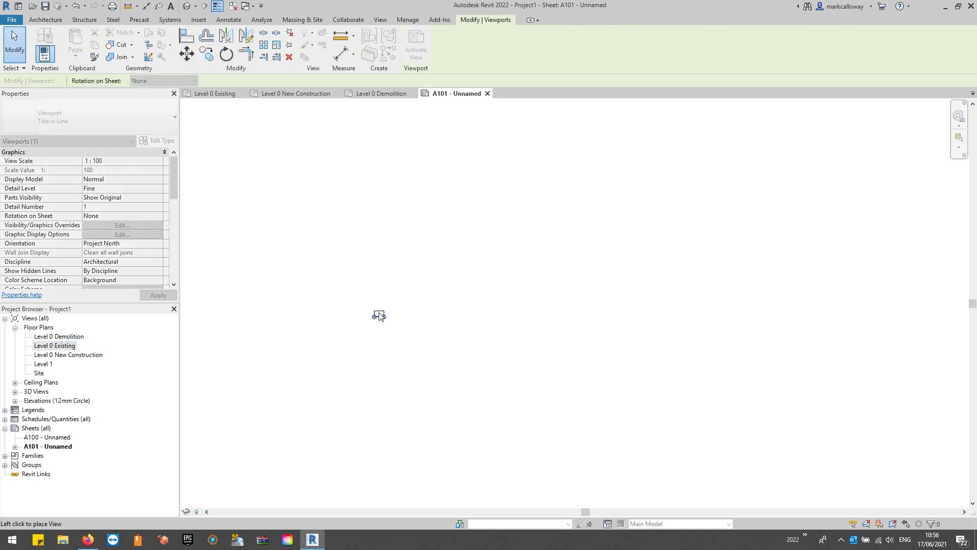
click(375, 316)
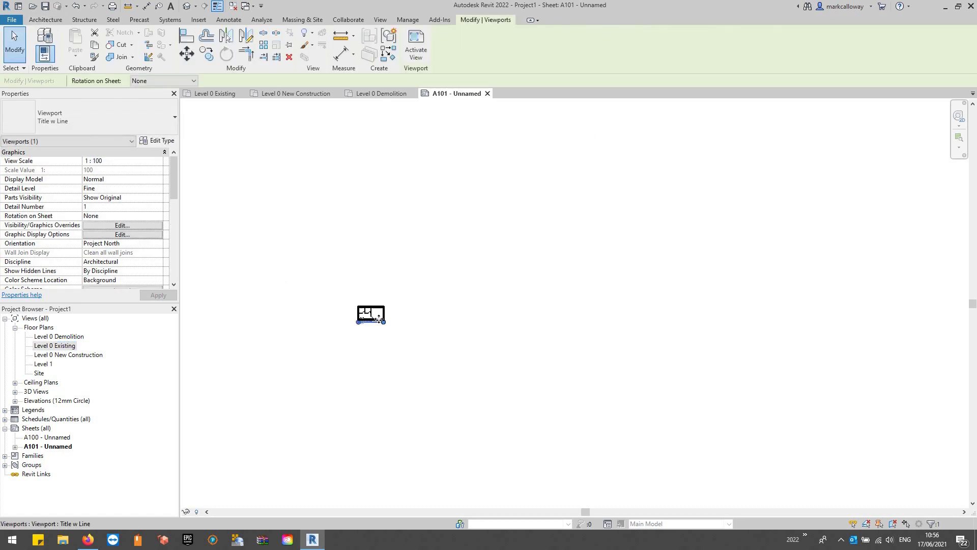
click(421, 429)
Step: Place Level 0 Demolition in the middle and Level 0 New Construction on the right
click(69, 338)
drag(69, 342, 499, 312)
click(458, 304)
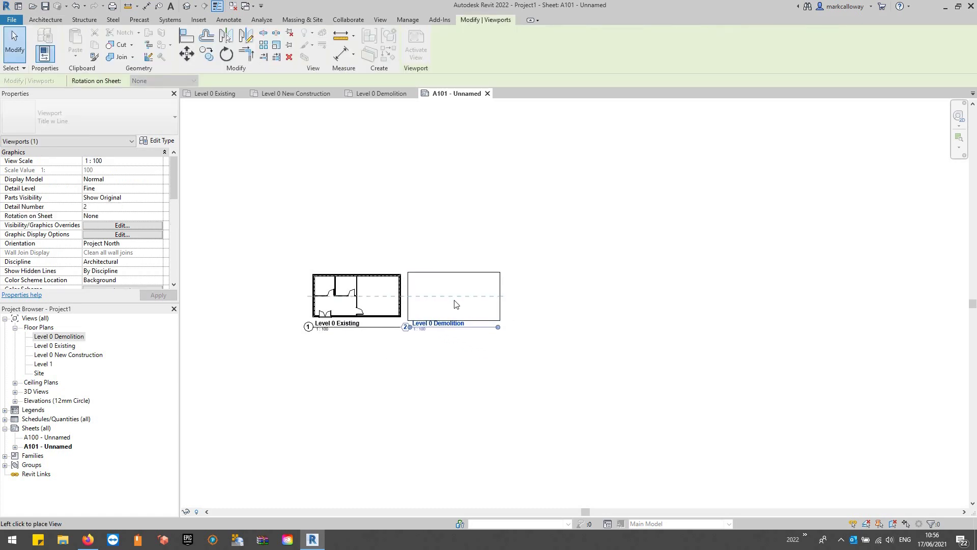
scroll(462, 390, up, 2)
click(183, 354)
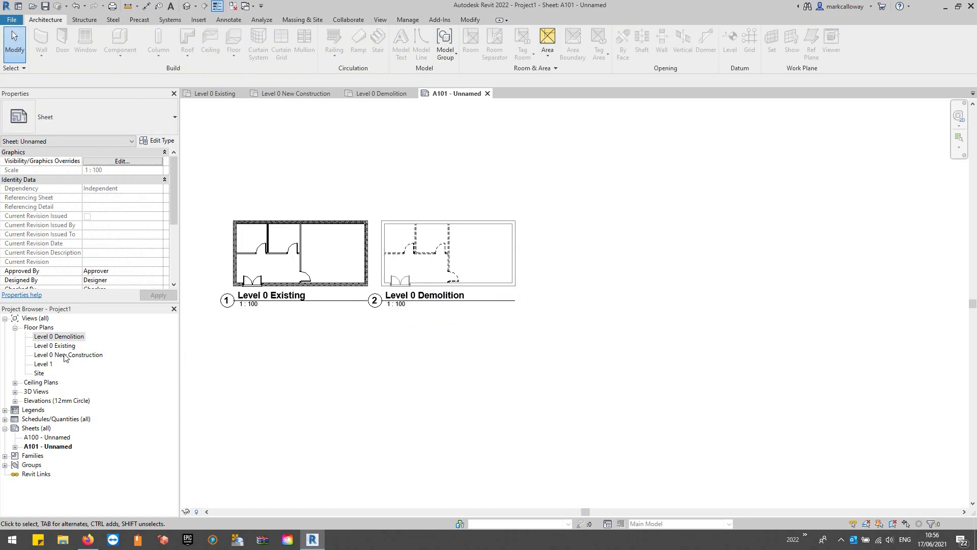
drag(64, 356, 624, 370)
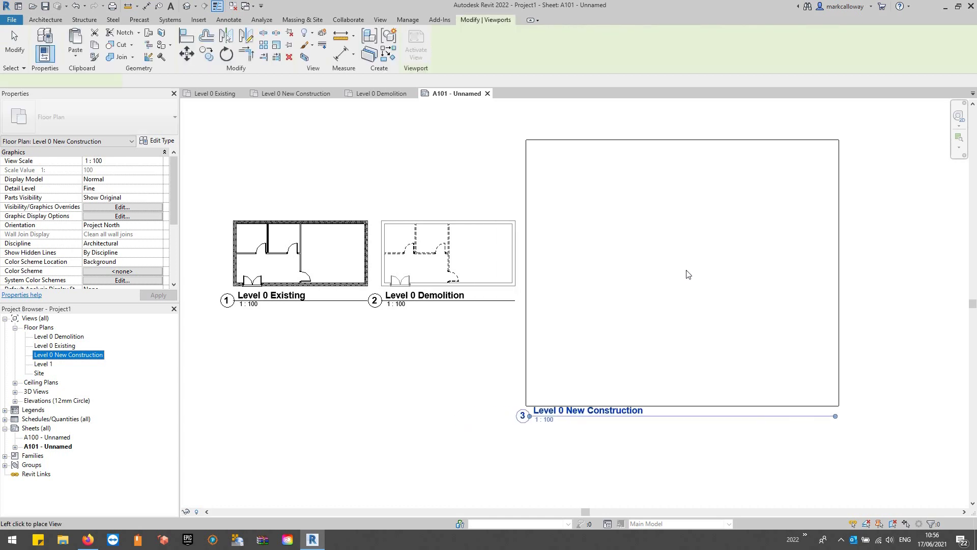
click(704, 266)
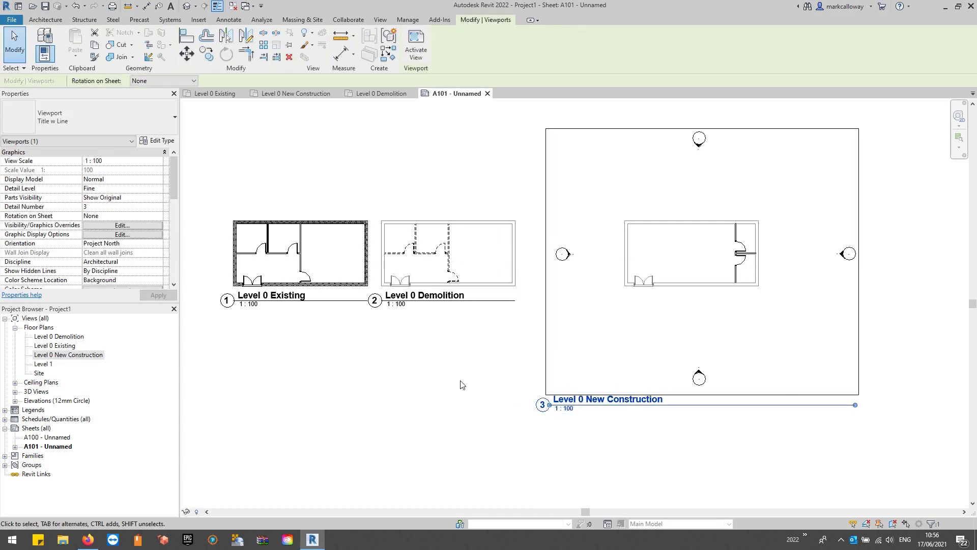
key(Escape)
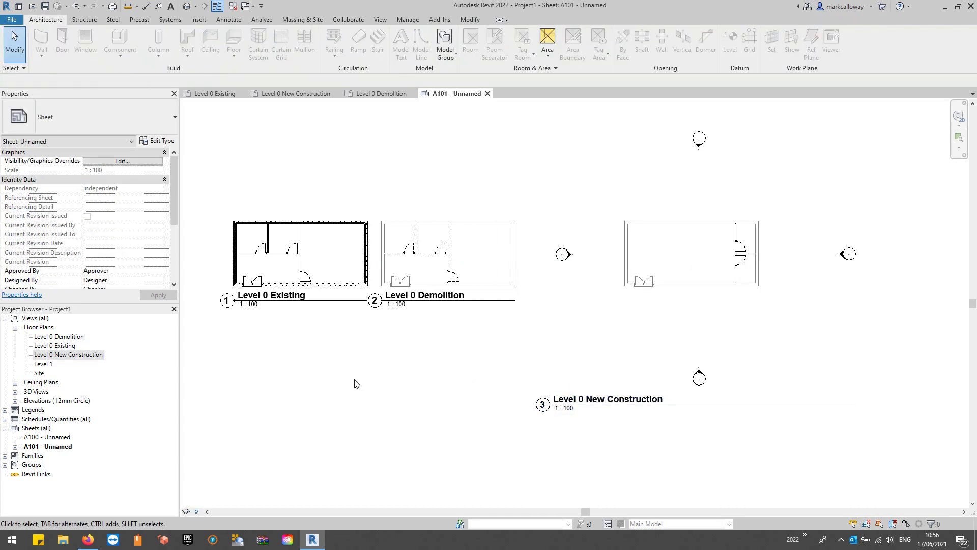